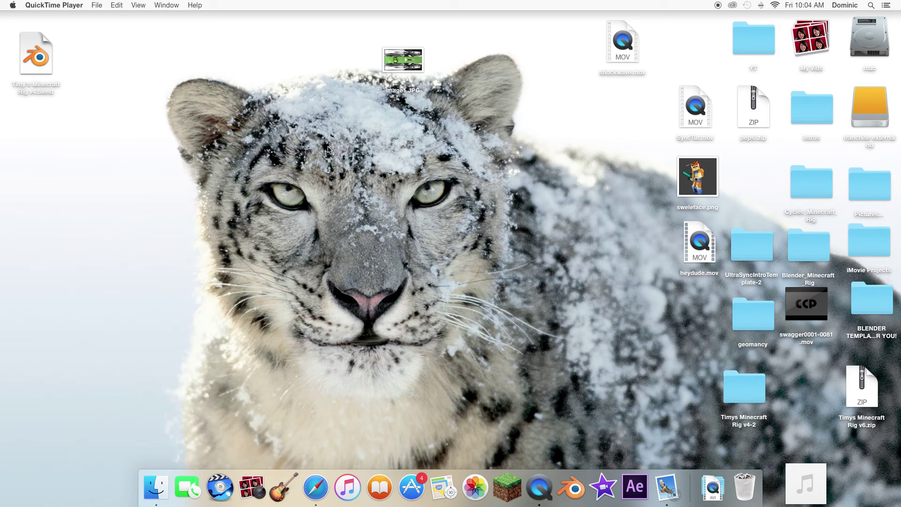
View the sweleface.png image from the desktop and close it.
double_click(698, 179)
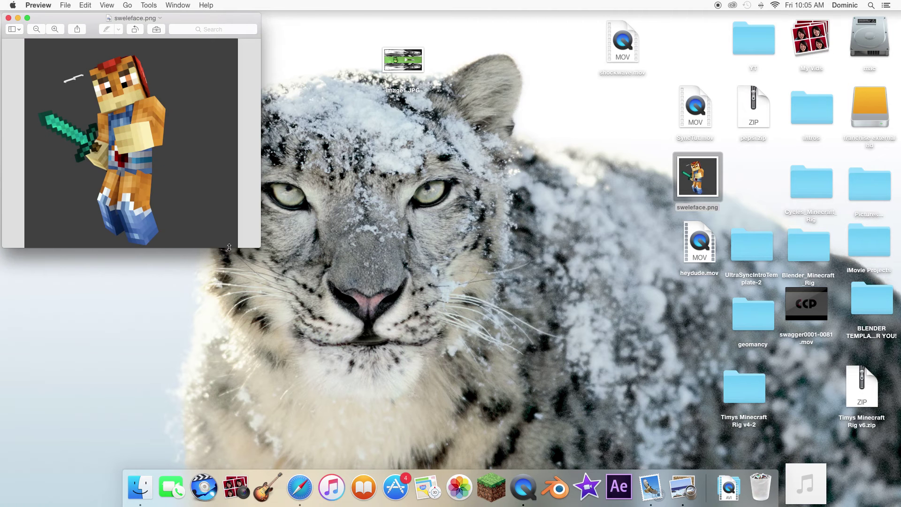
drag(263, 249, 377, 292)
click(9, 18)
drag(261, 108, 400, 208)
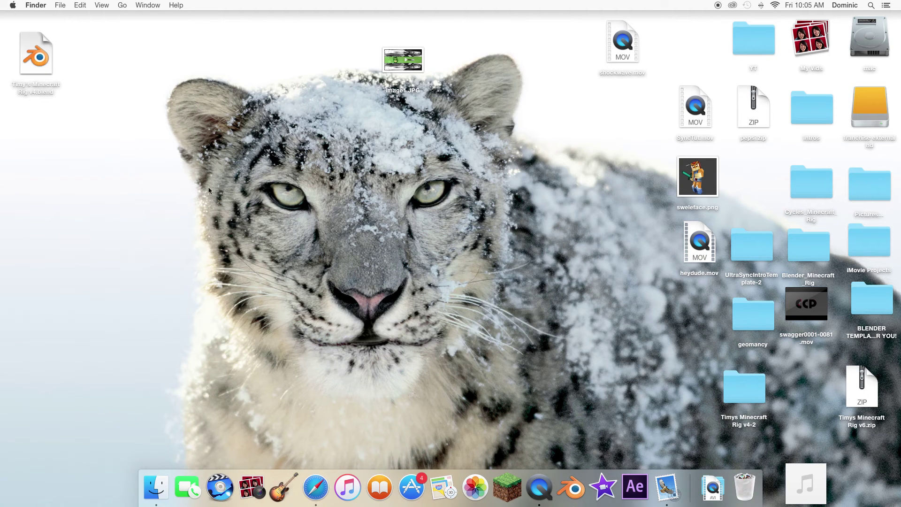
Start Blender and open the Timy's Minecraft Rig v4.blend file.
drag(35, 61, 47, 47)
click(106, 47)
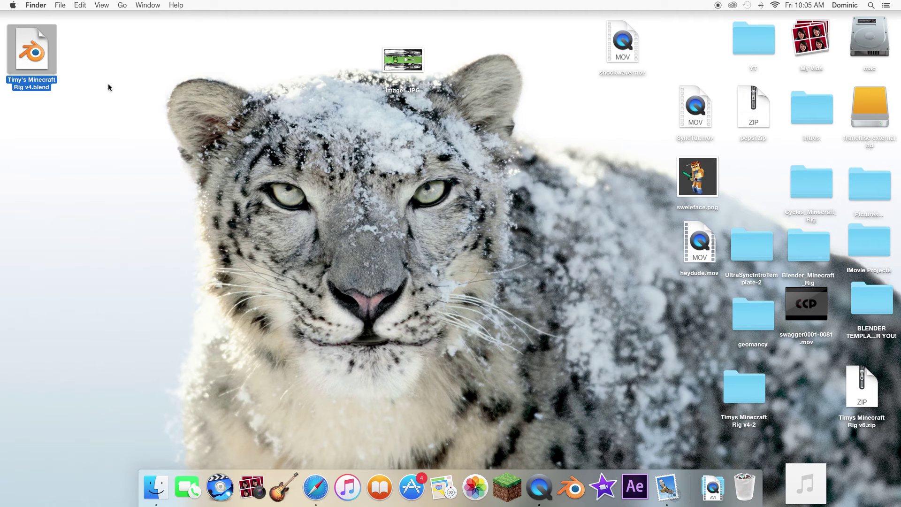
click(91, 84)
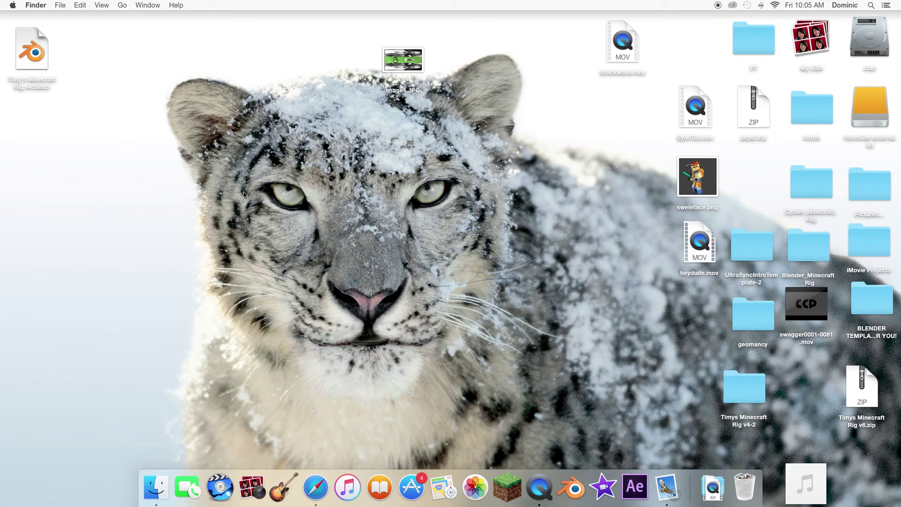
double_click(34, 59)
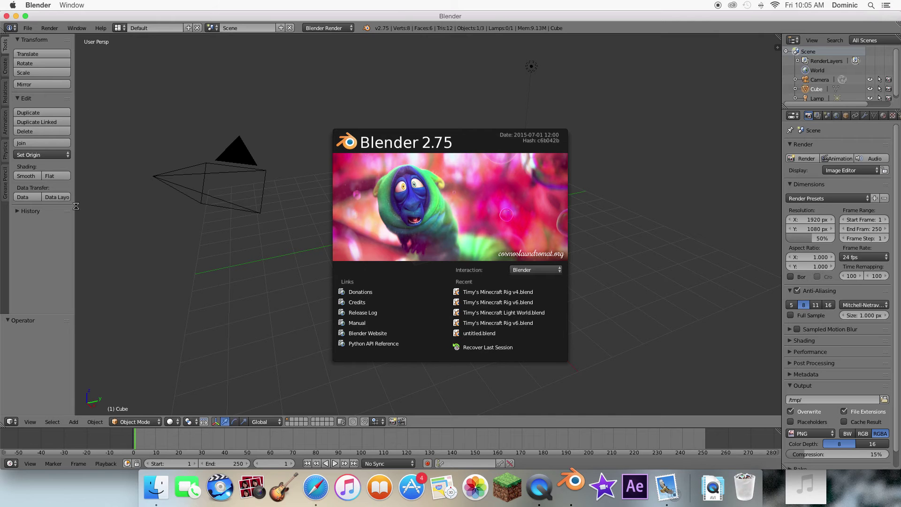
click(497, 292)
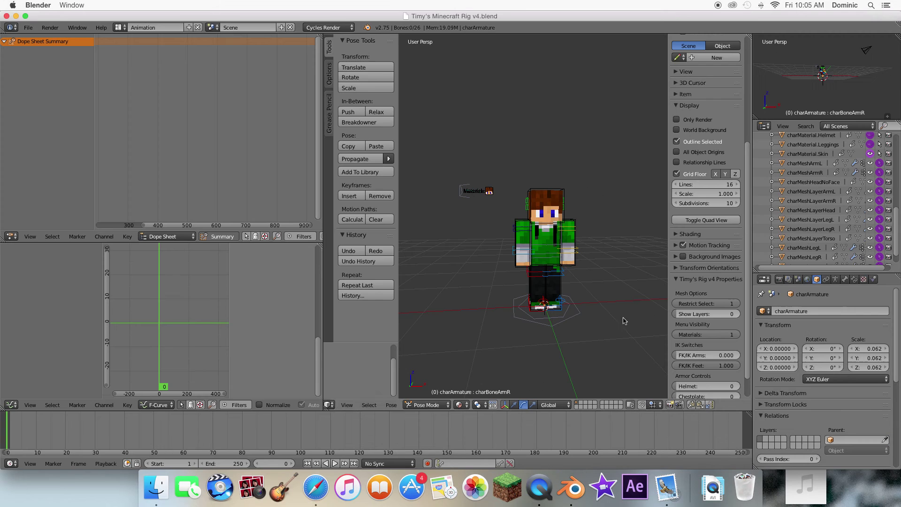
Widen the 3D viewport by narrowing the dope sheet and F-curve areas.
click(323, 242)
drag(323, 242, 150, 242)
scroll(351, 245, left, 5)
scroll(351, 245, up, 3)
scroll(351, 245, right, 5)
scroll(351, 246, down, 3)
scroll(351, 249, right, 1)
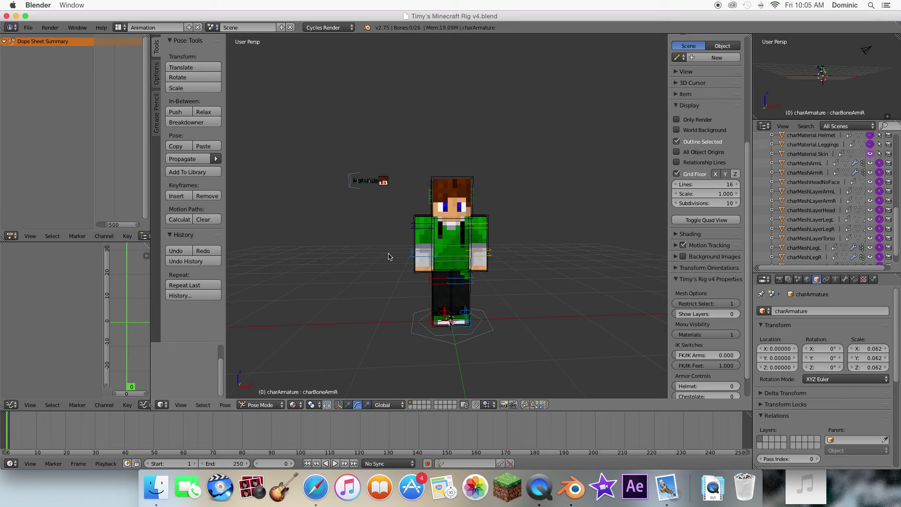
Select the root control bone around the character's feet to access the rig's root properties.
right_click(484, 328)
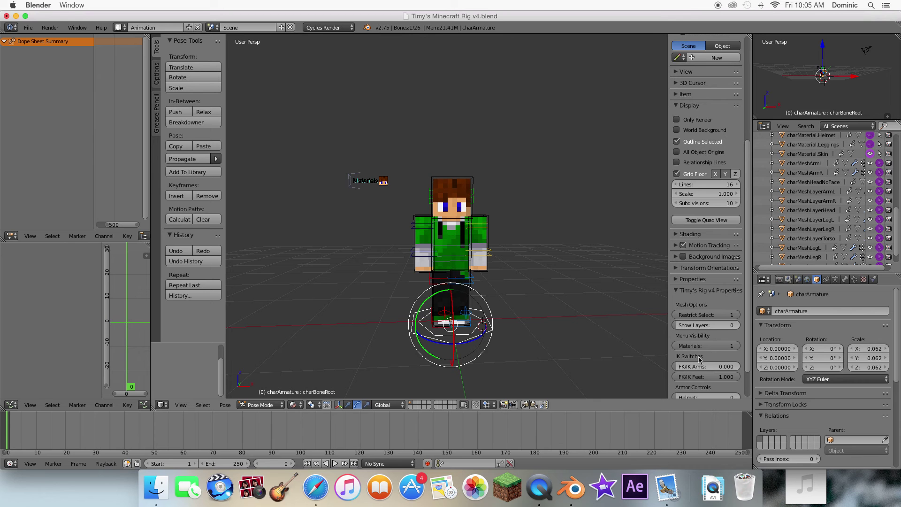
scroll(487, 259, left, 5)
scroll(487, 260, right, 6)
scroll(487, 259, up, 4)
scroll(487, 260, right, 4)
scroll(487, 260, down, 4)
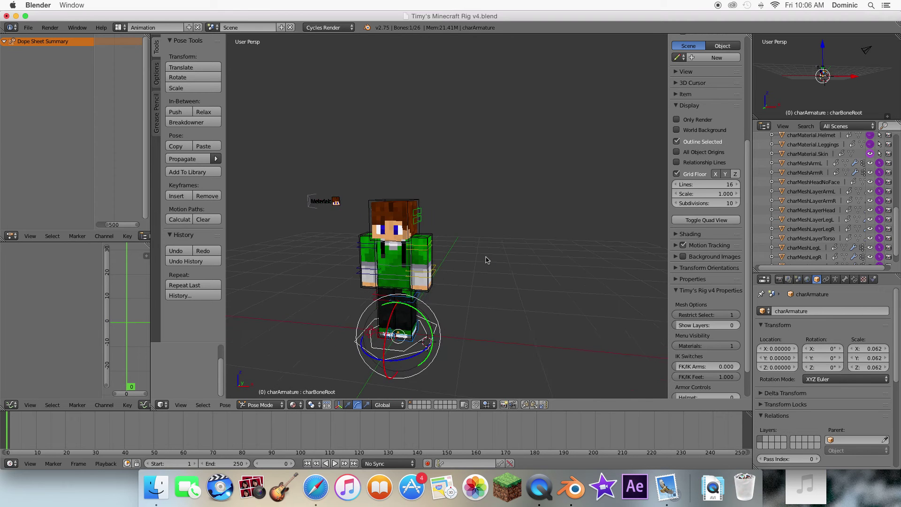
Examine the character rig and its controls from several angles.
scroll(487, 260, left, 8)
scroll(487, 260, left, 4)
scroll(487, 259, down, 3)
scroll(487, 260, right, 9)
scroll(487, 260, up, 2)
scroll(486, 260, right, 8)
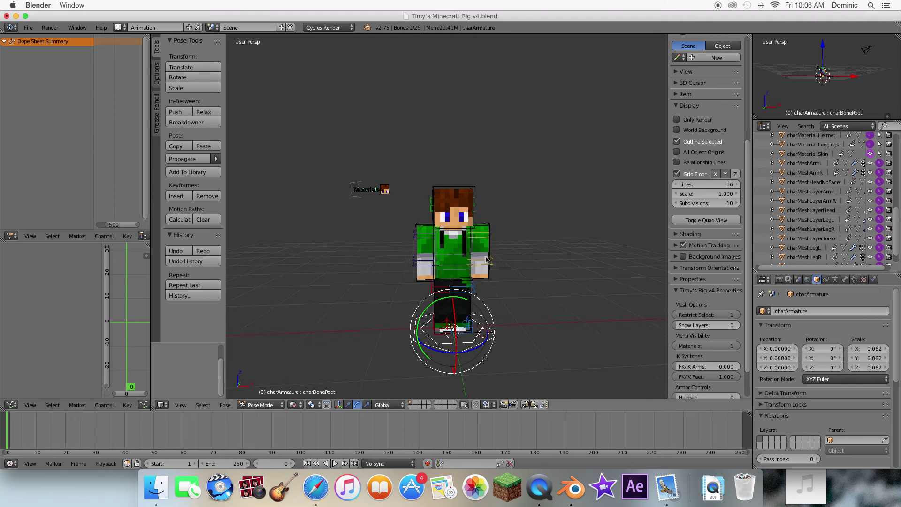
scroll(487, 259, right, 8)
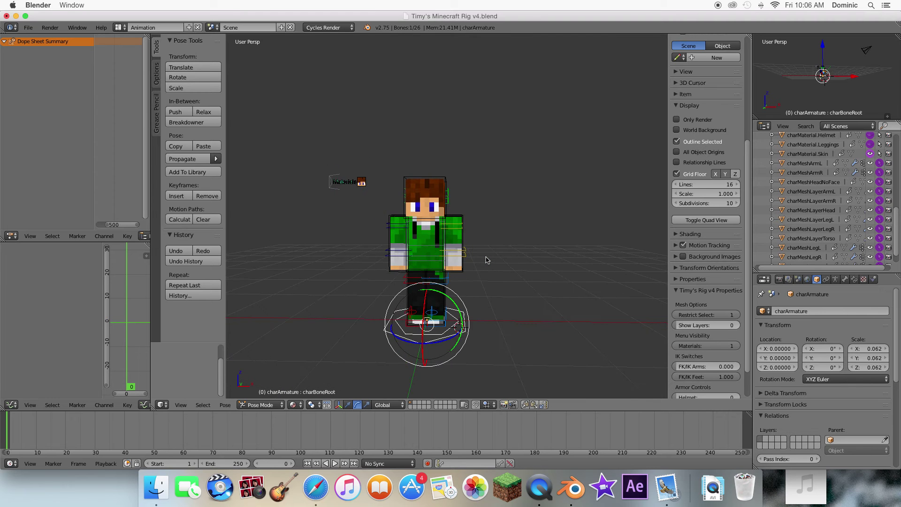
scroll(486, 259, left, 5)
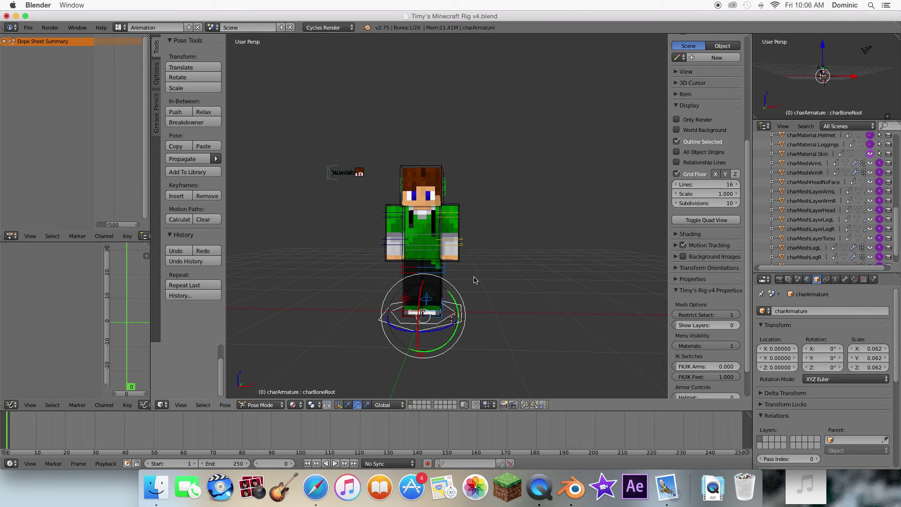
scroll(534, 248, down, 5)
scroll(531, 255, right, 5)
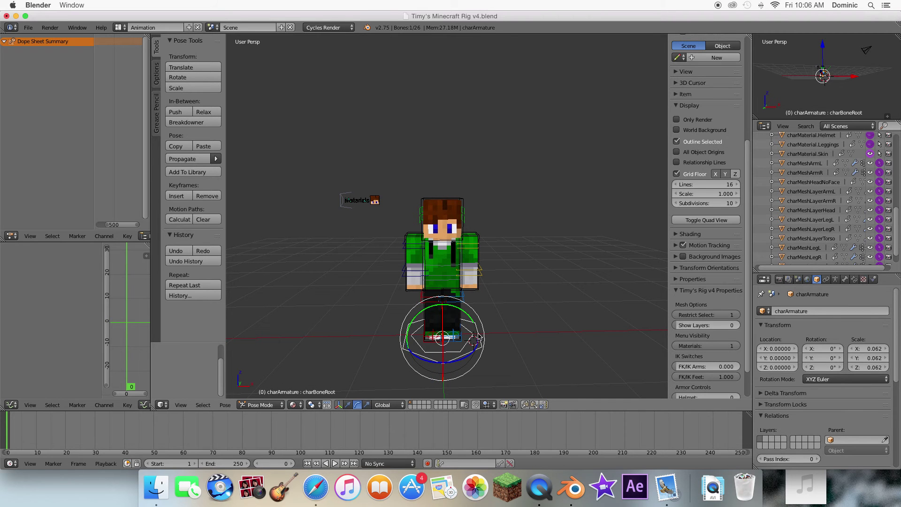
scroll(462, 341, right, 4)
scroll(462, 341, up, 5)
scroll(462, 341, left, 5)
scroll(462, 341, down, 3)
middle_drag(462, 341, 456, 322)
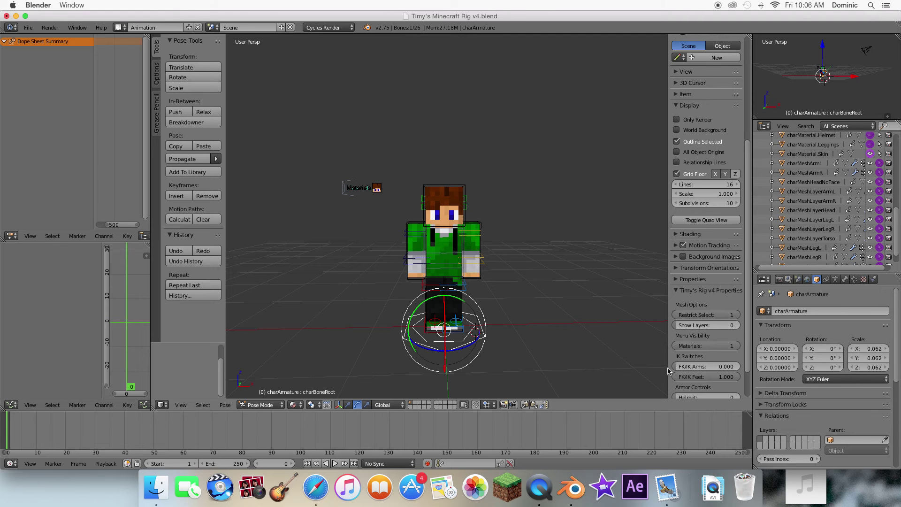
Set the rig's FK/IK Arms switch to 1.000.
drag(679, 367, 741, 367)
scroll(468, 280, right, 5)
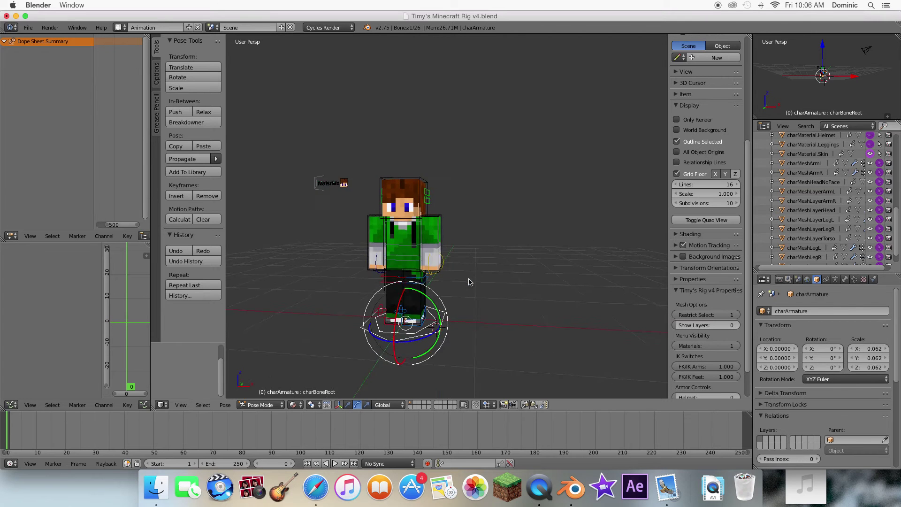
scroll(468, 281, left, 5)
Select the skin material box beside the character and unlink the image from its Skin material's color texture.
right_click(373, 201)
scroll(389, 224, up, 2)
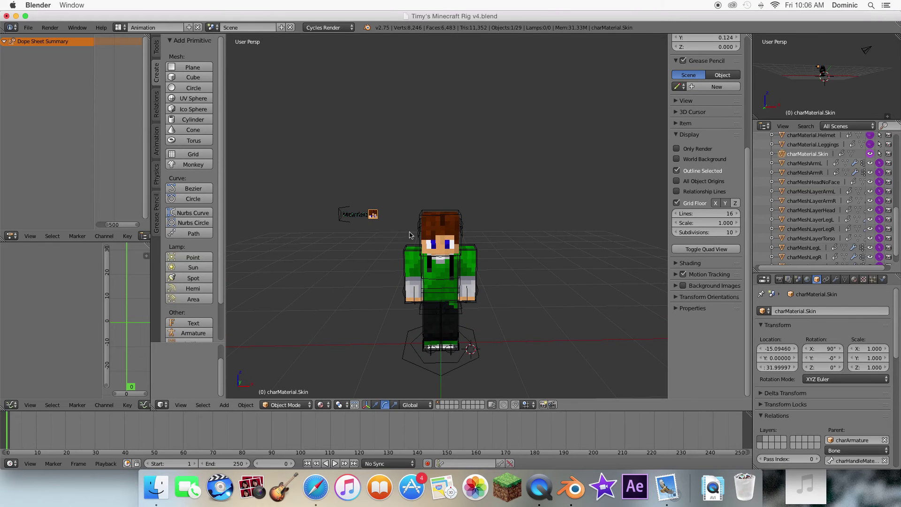
click(854, 280)
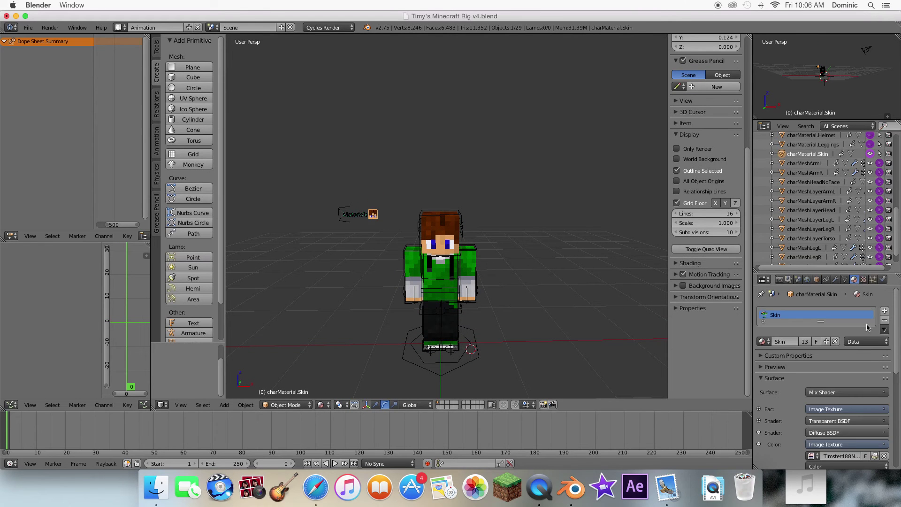
click(884, 455)
Load image1.PNG from the desktop's Intros folder as the Skin material's color texture.
click(871, 456)
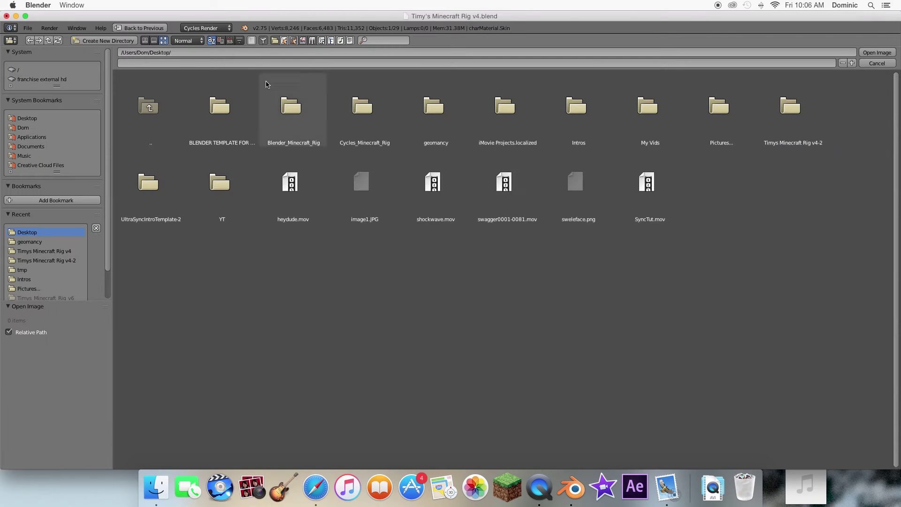
click(60, 128)
click(58, 118)
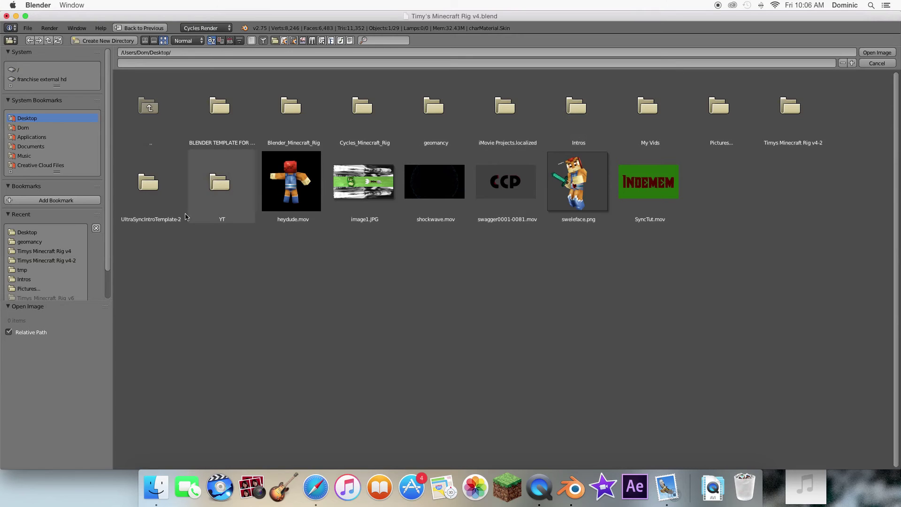
click(90, 118)
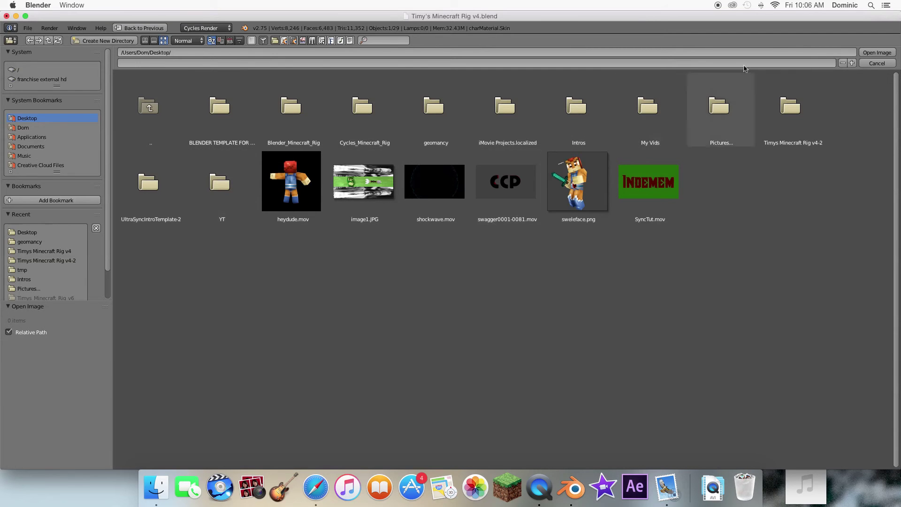
drag(777, 20, 787, 20)
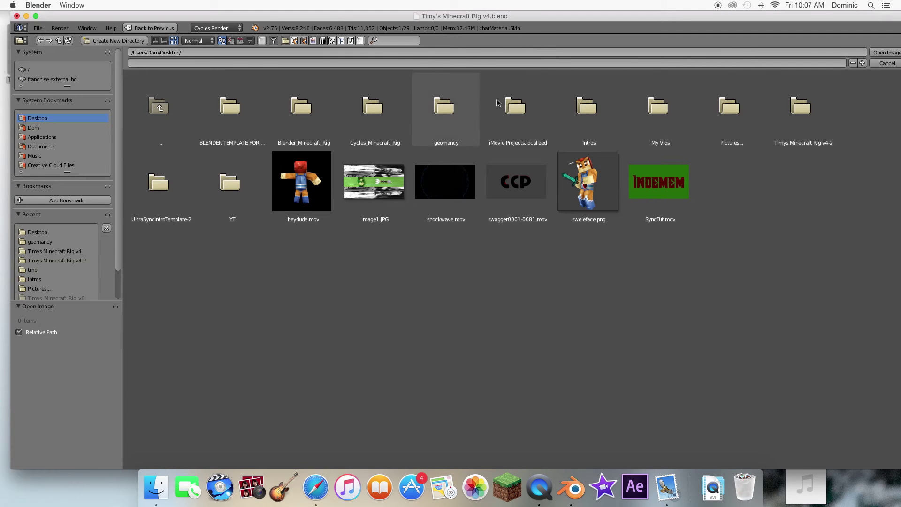
click(589, 110)
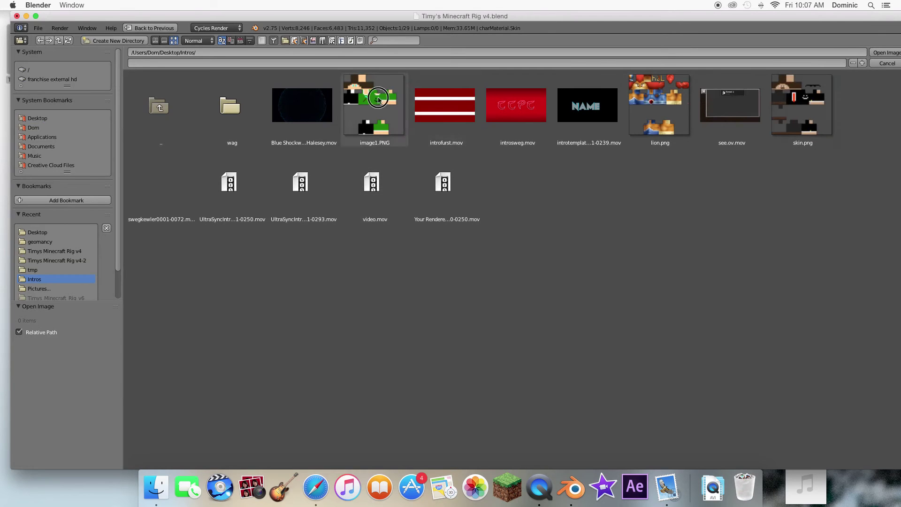
double_click(378, 100)
Inspect the newly applied skin on the character from both sides and the front.
scroll(582, 168, left, 5)
scroll(581, 168, right, 10)
scroll(581, 168, right, 10)
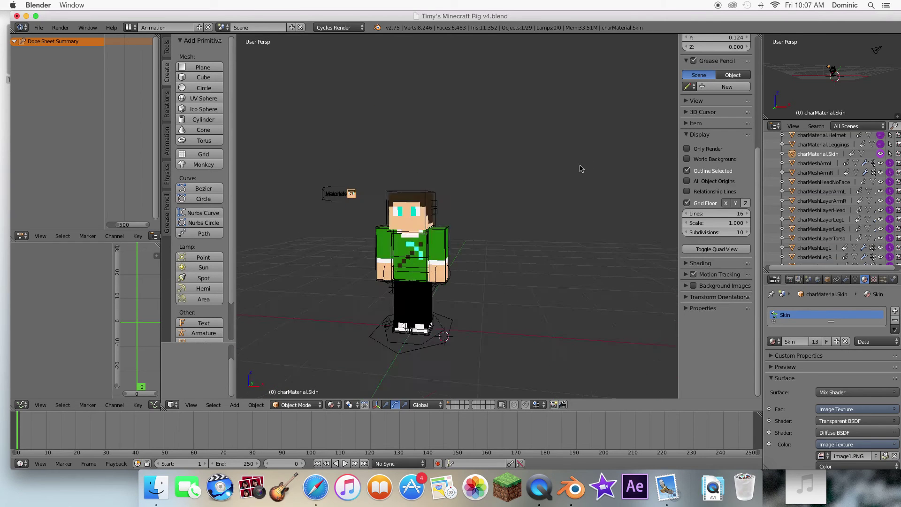
scroll(585, 170, right, 10)
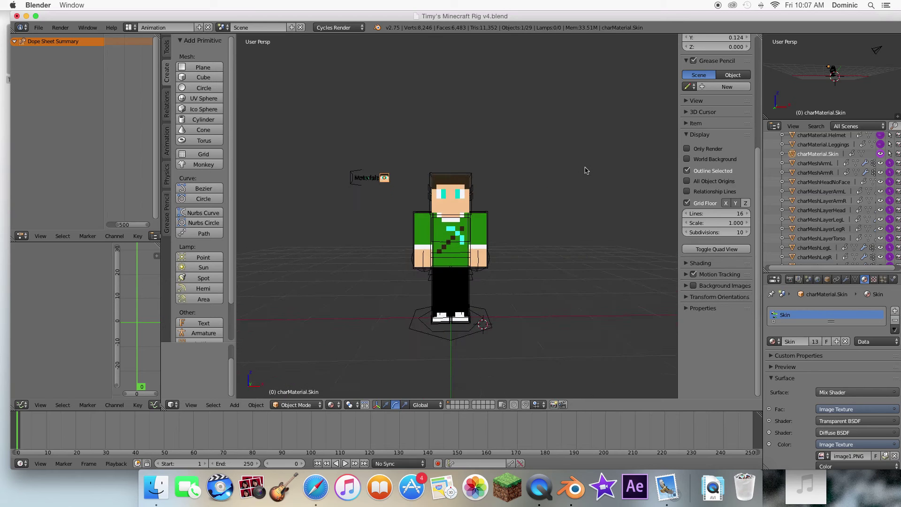
scroll(584, 170, left, 8)
scroll(586, 169, right, 5)
scroll(585, 170, left, 10)
scroll(585, 169, right, 10)
scroll(583, 169, left, 10)
scroll(584, 169, right, 10)
scroll(583, 169, left, 10)
scroll(583, 169, right, 10)
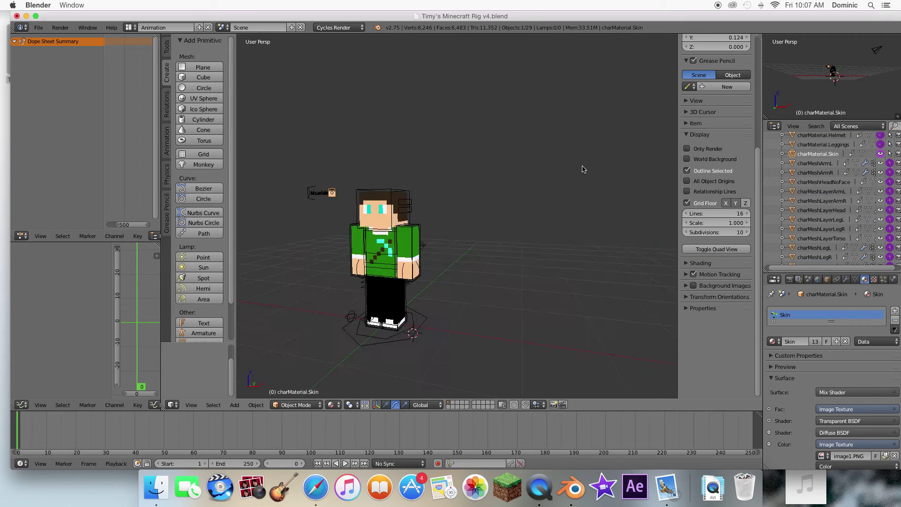
scroll(582, 169, left, 5)
scroll(561, 177, right, 5)
scroll(561, 177, up, 5)
scroll(511, 236, up, 3)
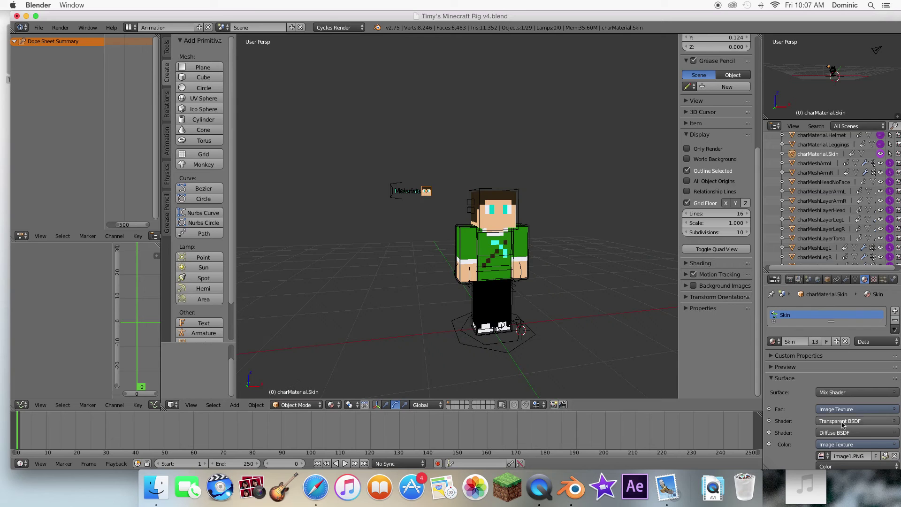
scroll(460, 317, left, 5)
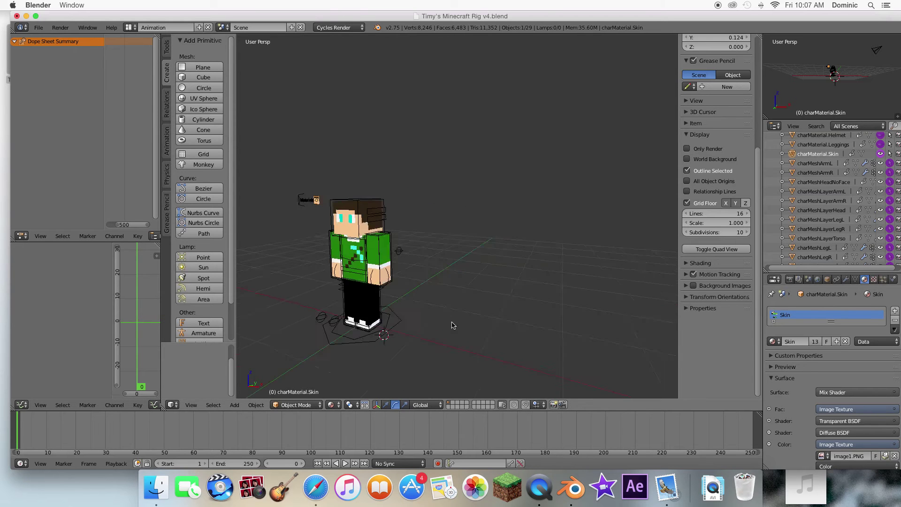
scroll(450, 324, right, 2)
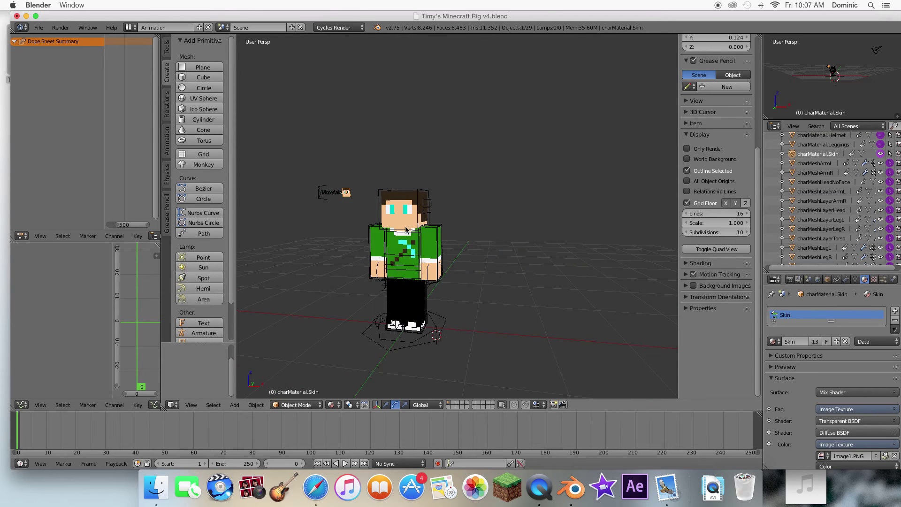
scroll(400, 254, right, 4)
scroll(400, 254, left, 5)
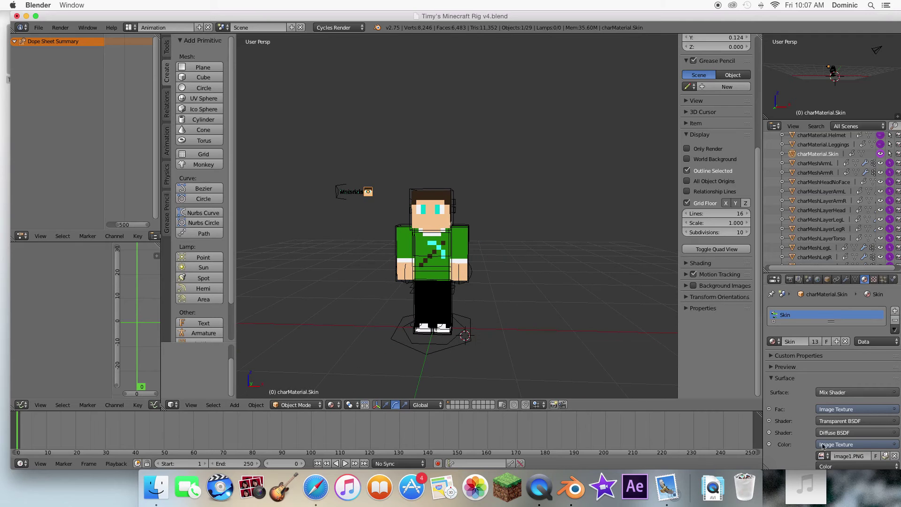
Replace the Skin material's texture image with skin.png from the desktop's Intros folder.
click(894, 456)
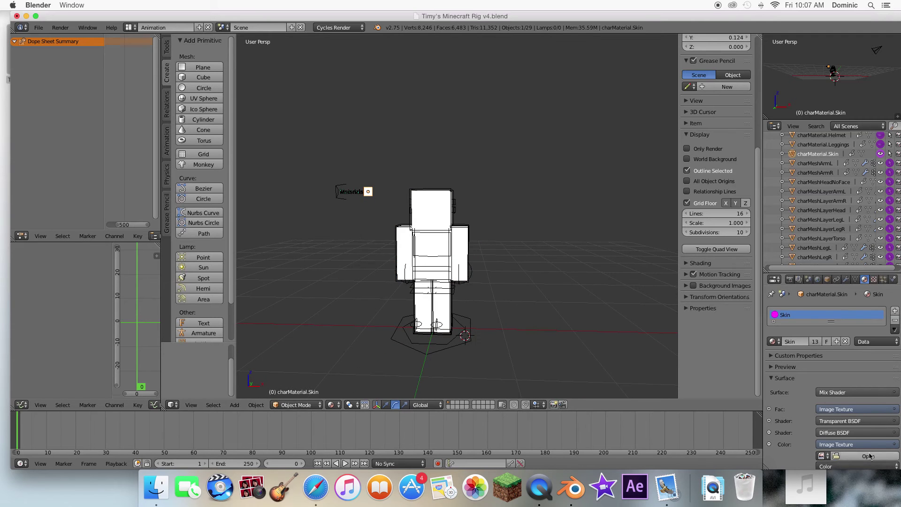
click(883, 456)
click(47, 119)
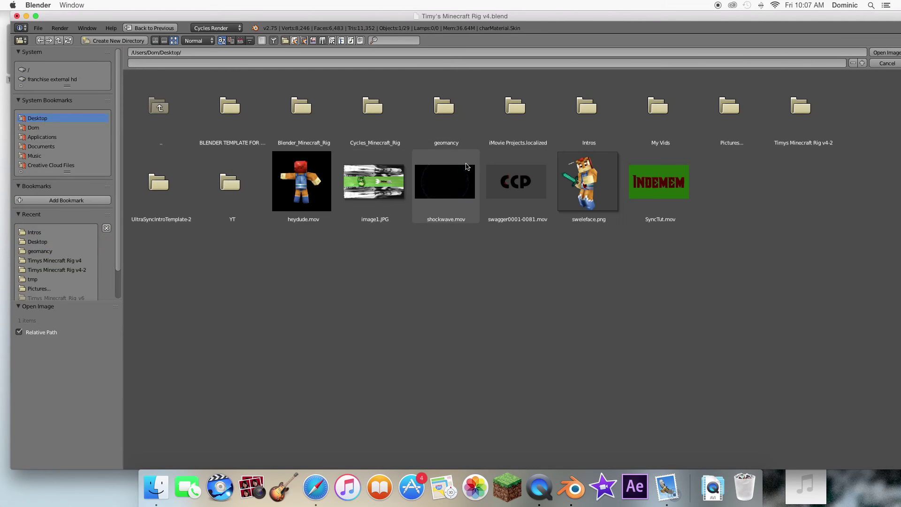
click(582, 121)
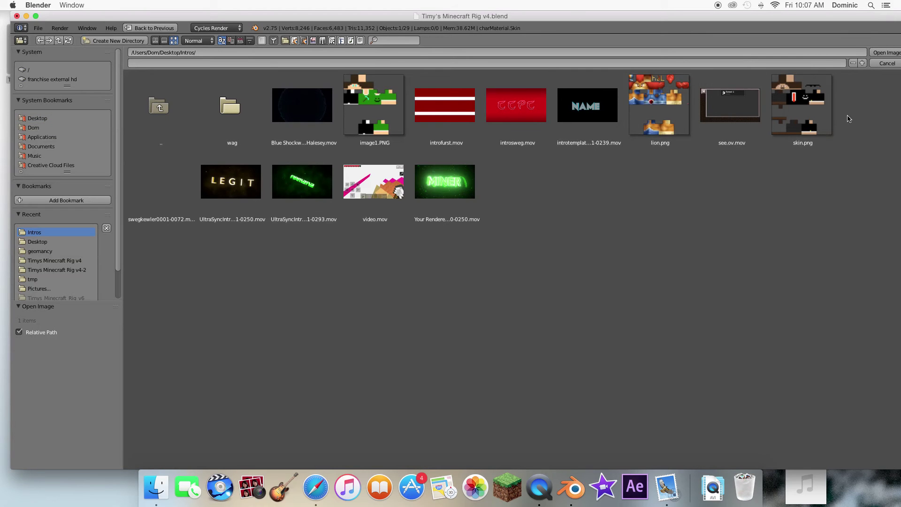
double_click(821, 106)
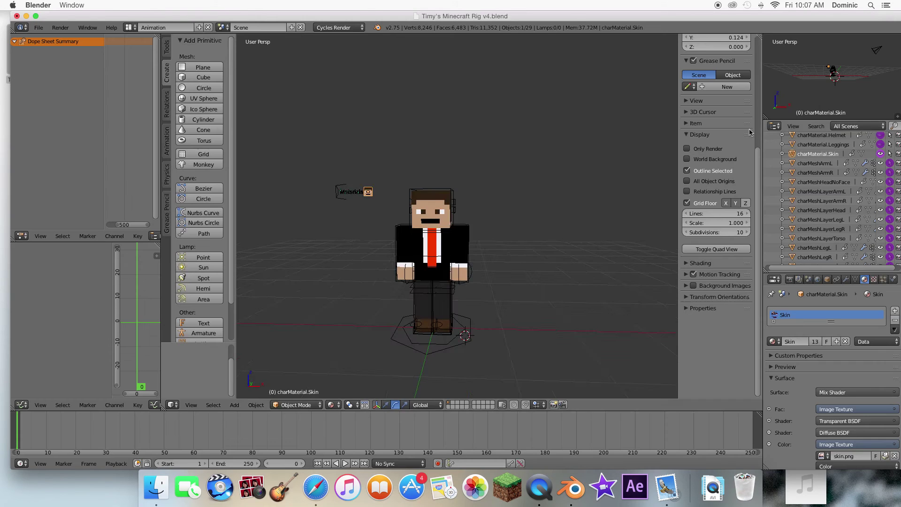
scroll(491, 223, down, 2)
scroll(491, 221, left, 10)
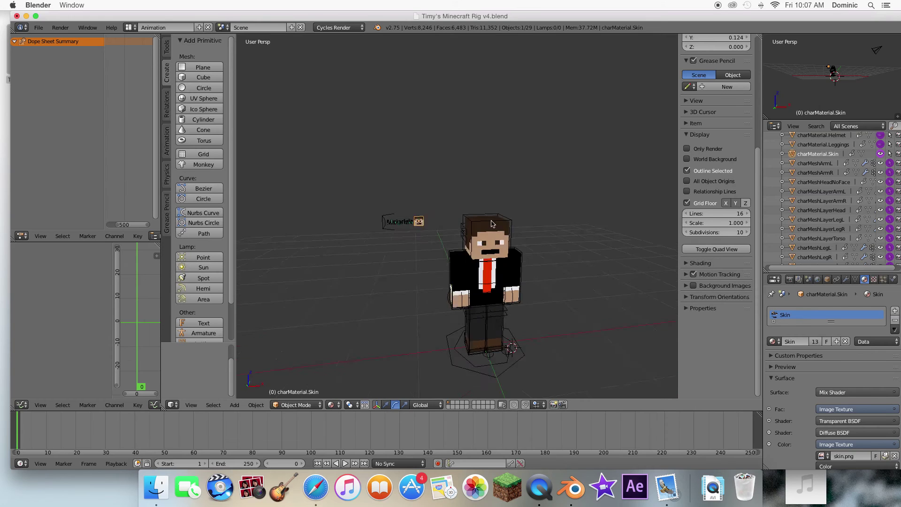
scroll(494, 216, left, 10)
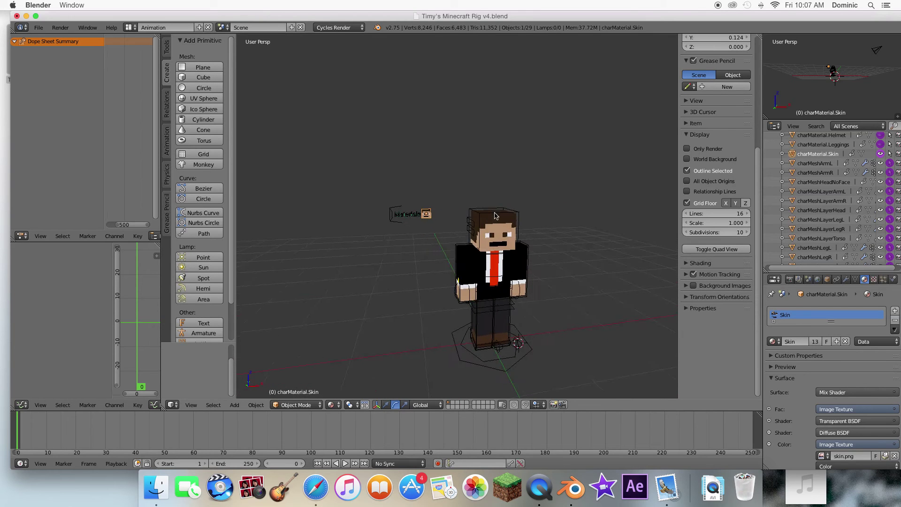
Preview the character's new skin in Rendered viewport shading from several angles, and return the viewport to Texture shading.
click(331, 405)
click(371, 343)
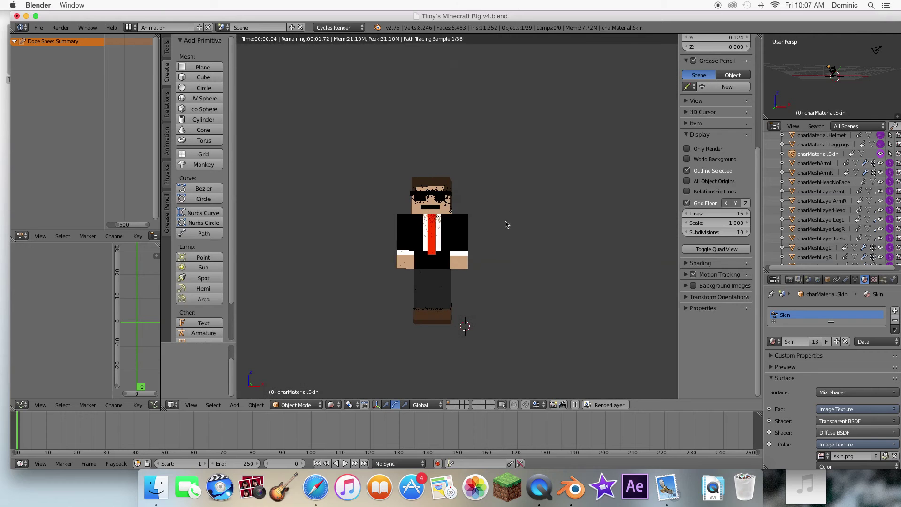
scroll(500, 235, left, 5)
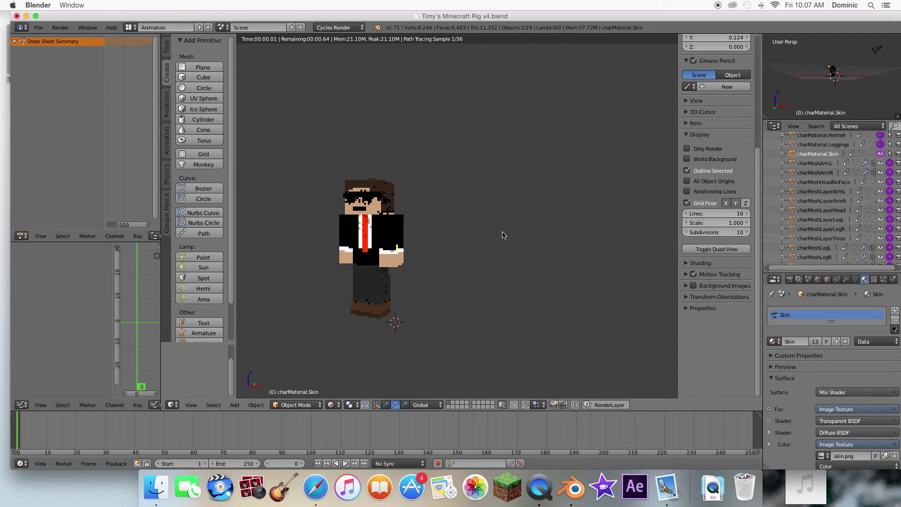
scroll(316, 319, left, 5)
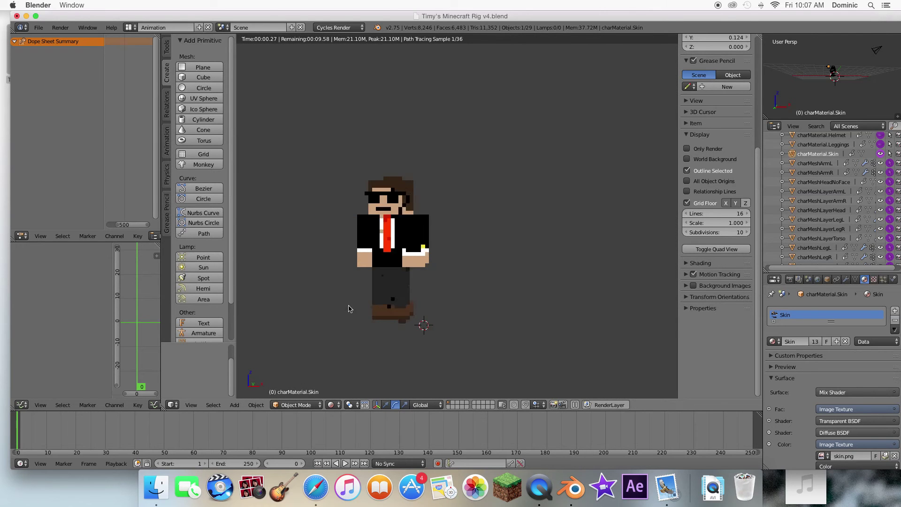
click(337, 404)
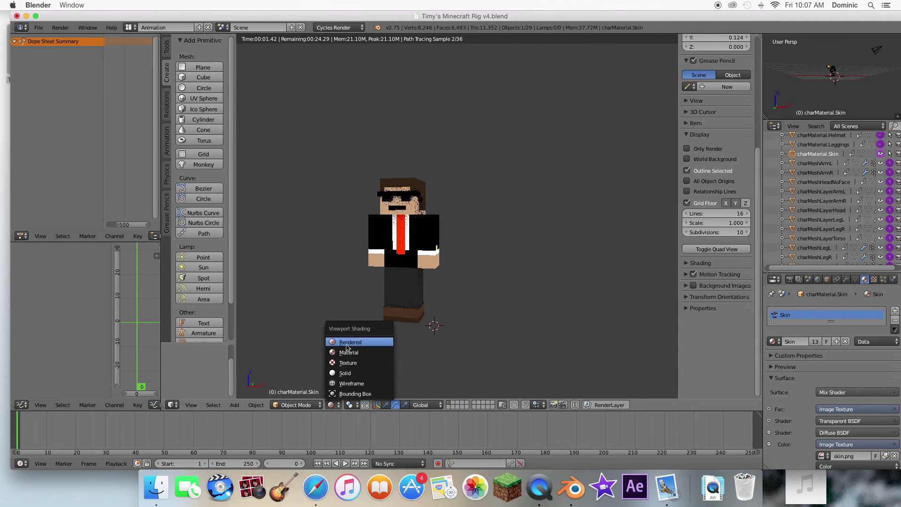
click(348, 362)
scroll(482, 266, left, 5)
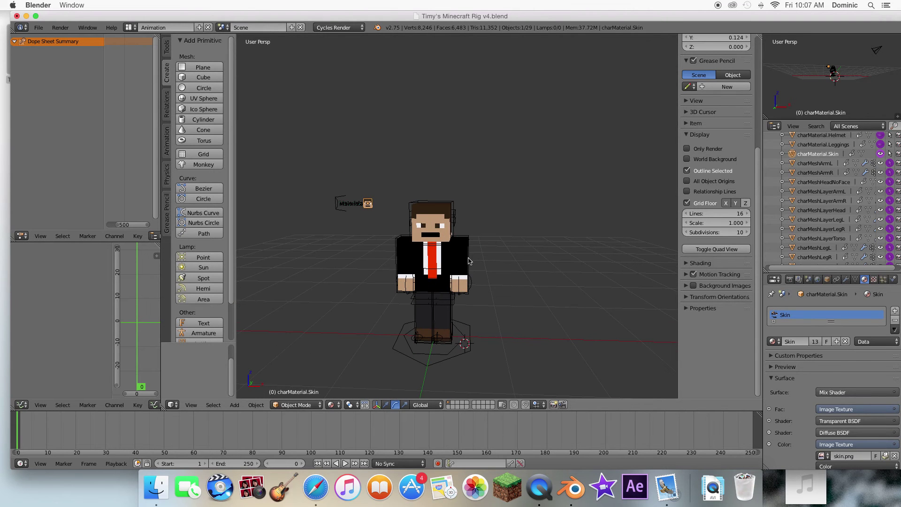
right_click(461, 282)
key(g)
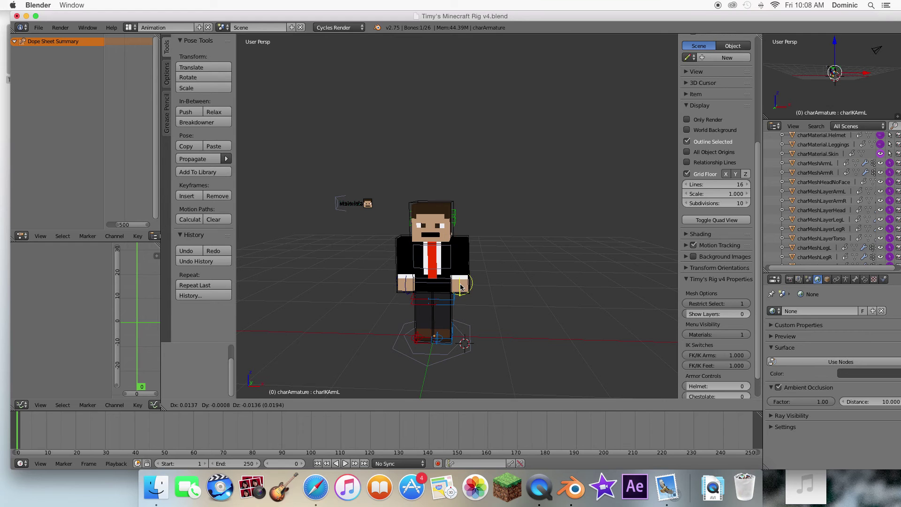
right_click(475, 278)
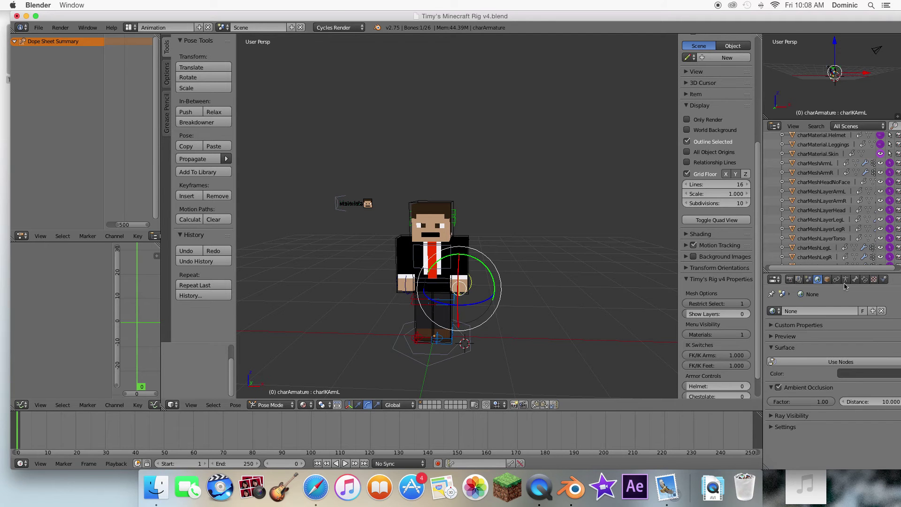
Select the skin material box beside the character and load lion.png from the desktop's Intros folder as its Skin texture.
right_click(363, 205)
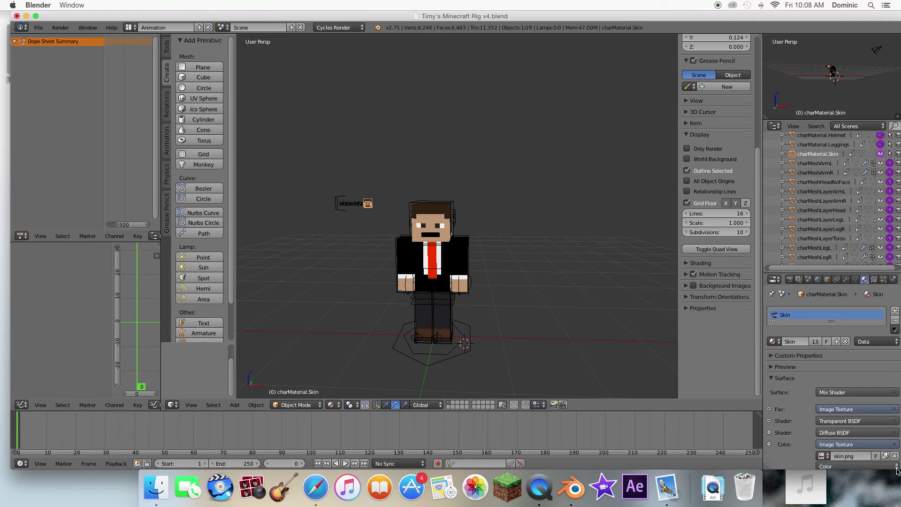
click(884, 456)
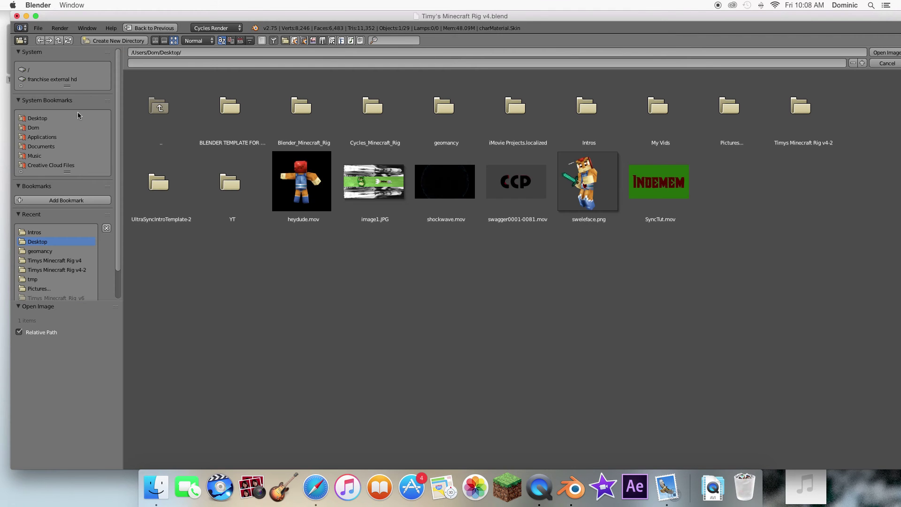
click(588, 113)
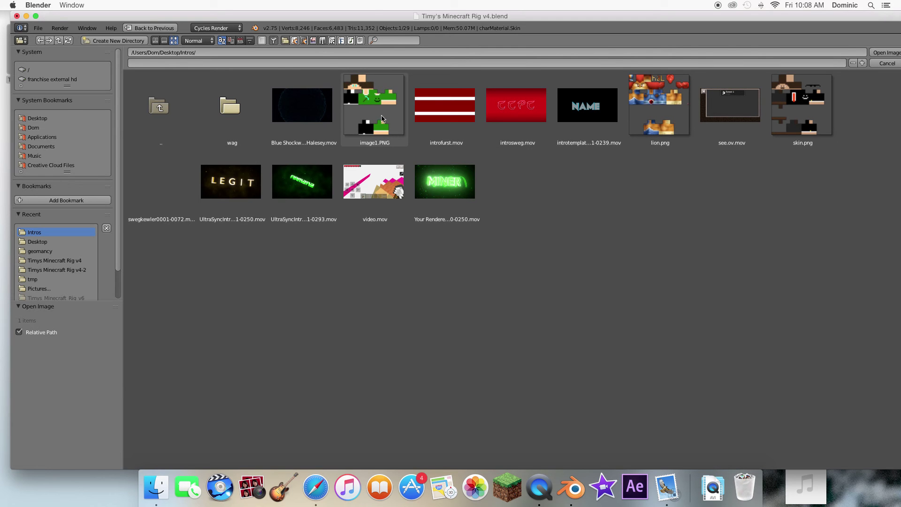
double_click(659, 105)
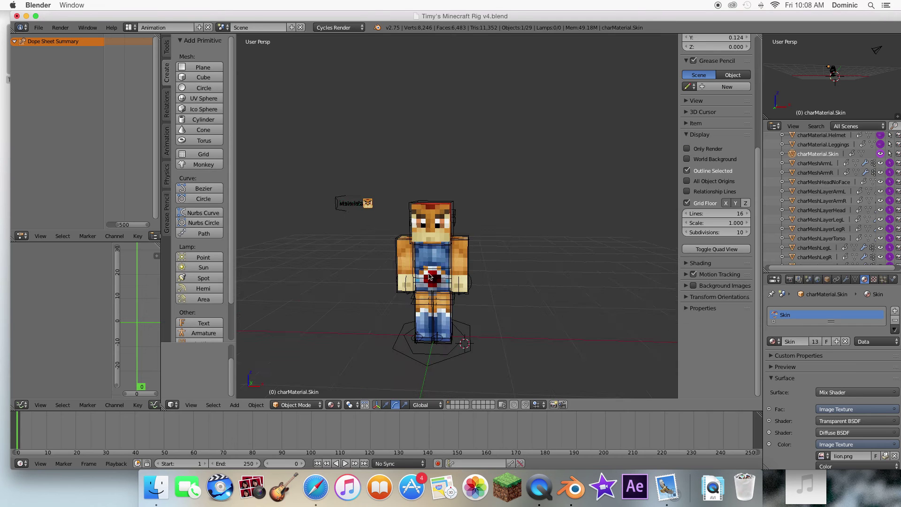
Move the left hand's IK bone slightly outward and up to bend the character's left arm.
right_click(426, 276)
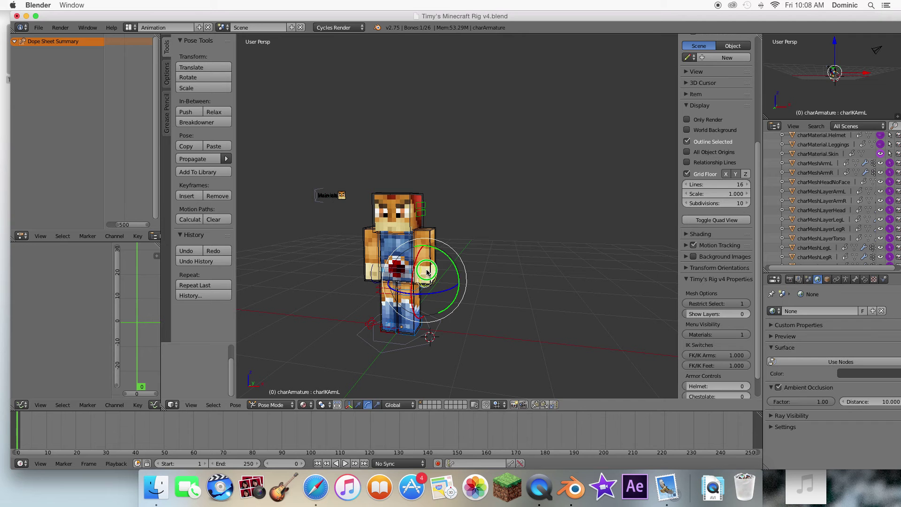
key(g)
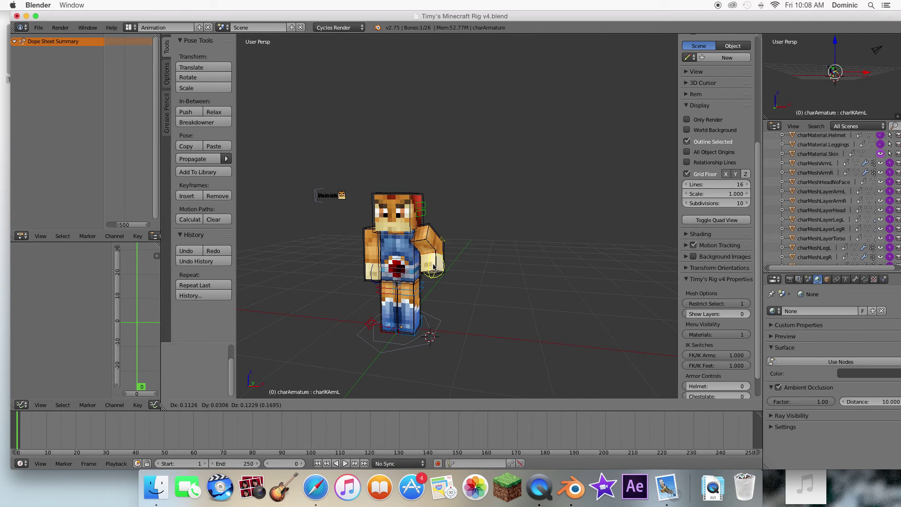
click(426, 268)
middle_drag(361, 269, 502, 273)
Move the right hand's IK bone outward and up by about X -0.156, Y 0.022, Z 0.142.
right_click(564, 280)
right_click(582, 280)
key(g)
right_click(579, 278)
scroll(567, 272, right, 10)
middle_drag(568, 274, 549, 276)
right_click(416, 274)
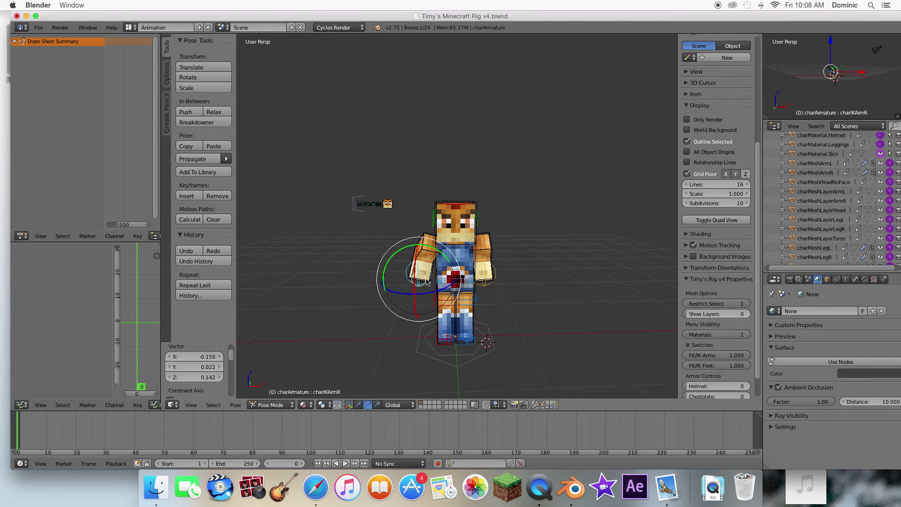
Move the left foot's IK bone outward along X and raise it about 0.126 along Z with the translate manipulator.
right_click(459, 333)
click(358, 404)
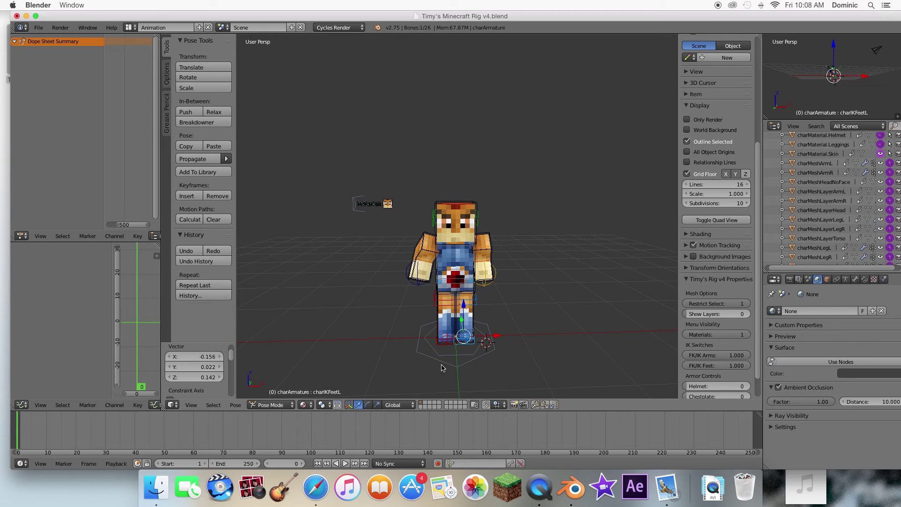
mouse_move(499, 335)
mouse_down()
mouse_move(525, 334)
mouse_move(516, 334)
mouse_up()
drag(482, 302, 483, 294)
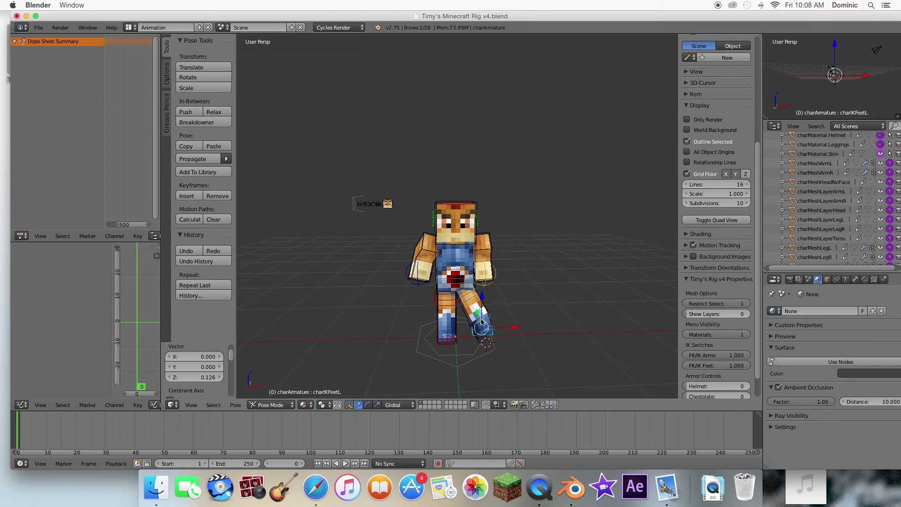
scroll(481, 319, right, 10)
drag(400, 304, 385, 276)
Raise the right foot's IK bone out to the side, and bring it back in about 0.22 along X.
scroll(385, 276, left, 5)
right_click(390, 314)
right_click(394, 325)
drag(409, 326, 355, 273)
drag(387, 309, 403, 312)
scroll(400, 310, left, 10)
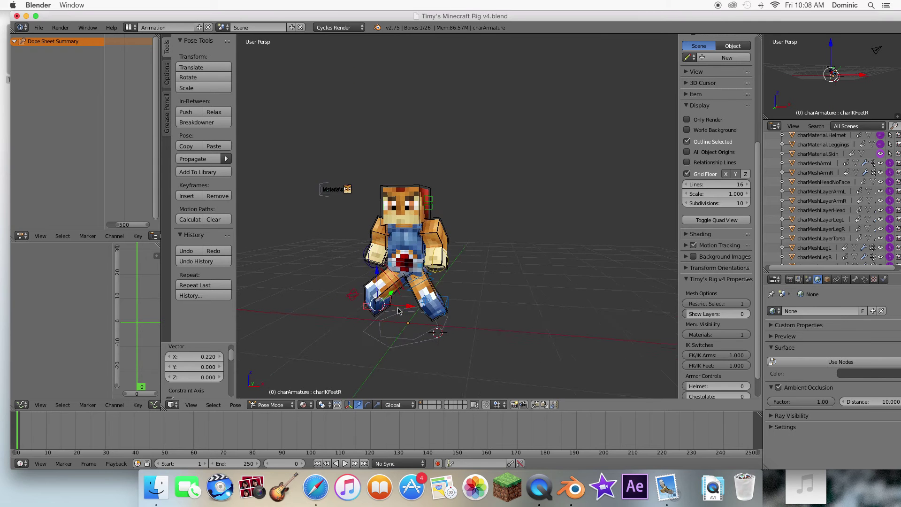
Adjust both arms, moving the left hand about 0.081 outward along X and raising the right hand about 0.082 along Z.
scroll(400, 310, right, 3)
scroll(400, 310, right, 3)
right_click(475, 261)
drag(503, 265, 509, 263)
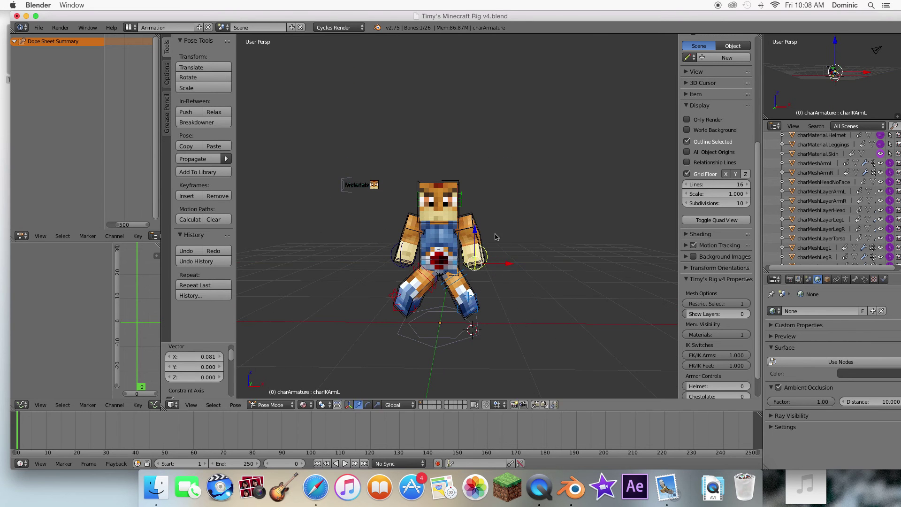
drag(473, 230, 474, 226)
drag(405, 237, 403, 232)
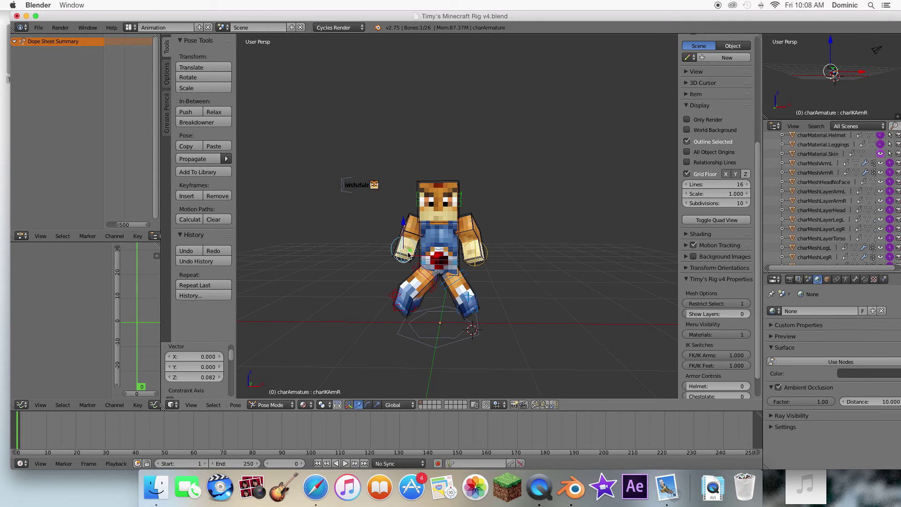
drag(439, 257, 437, 257)
mouse_move(462, 256)
middle_down()
mouse_move(475, 255)
mouse_move(458, 255)
middle_up()
drag(499, 259, 502, 261)
Rotate the head bone about 5.2° around the X axis.
middle_drag(476, 253, 637, 248)
right_click(479, 277)
click(369, 405)
drag(611, 257, 615, 259)
middle_drag(615, 259, 468, 392)
Lower the right hand's IK bone about 0.19 along Z, rotate it slightly, and raise it about 0.043.
click(358, 404)
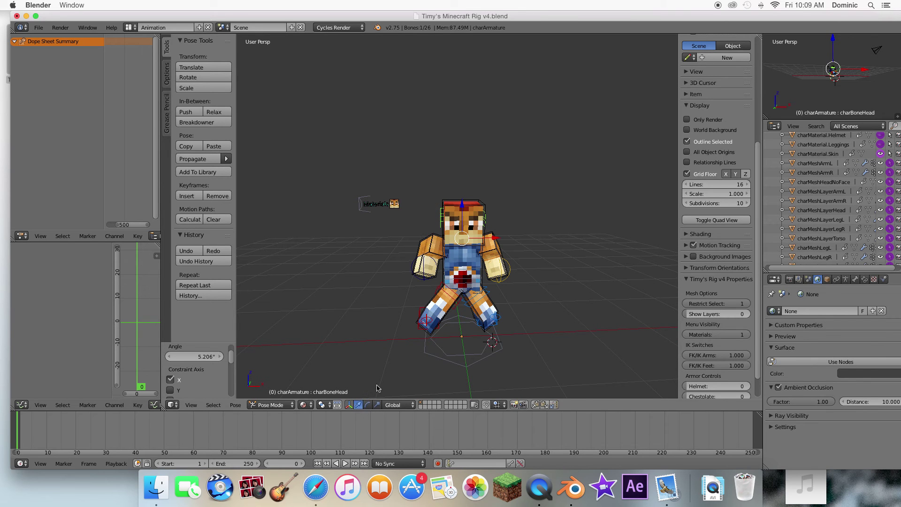
right_click(422, 276)
drag(425, 243, 425, 258)
click(368, 404)
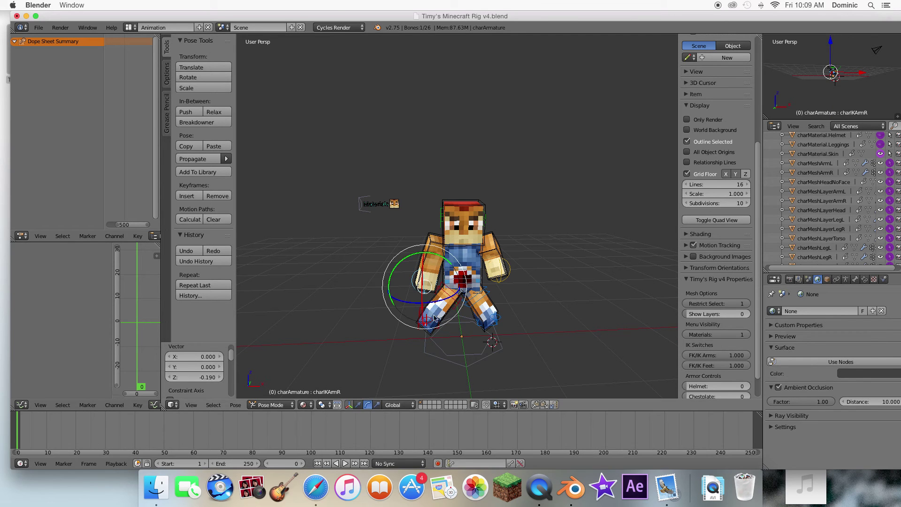
drag(412, 307, 417, 298)
click(361, 404)
drag(424, 255, 423, 253)
Bring the left and right foot IK bones closer together beneath the body for a narrower standing pose.
right_click(490, 327)
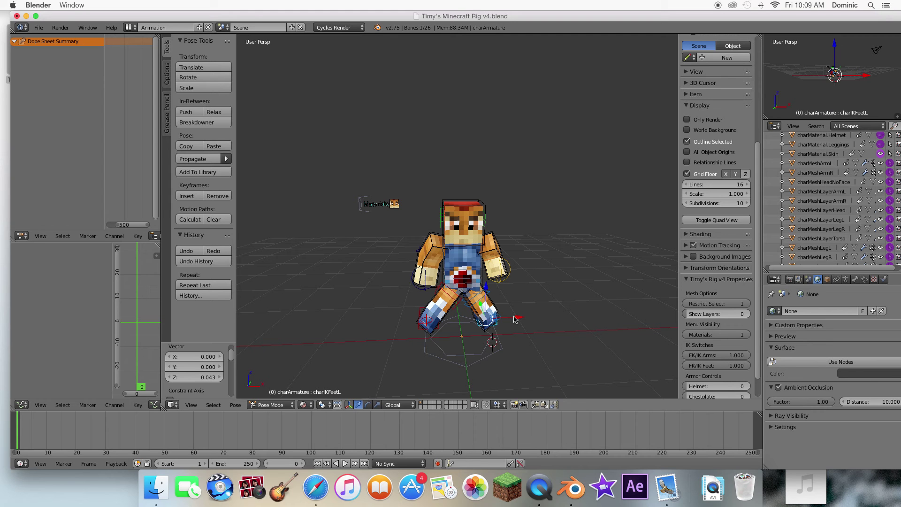
drag(513, 320, 500, 319)
right_click(434, 324)
drag(436, 326, 482, 333)
right_click(477, 307)
right_click(449, 334)
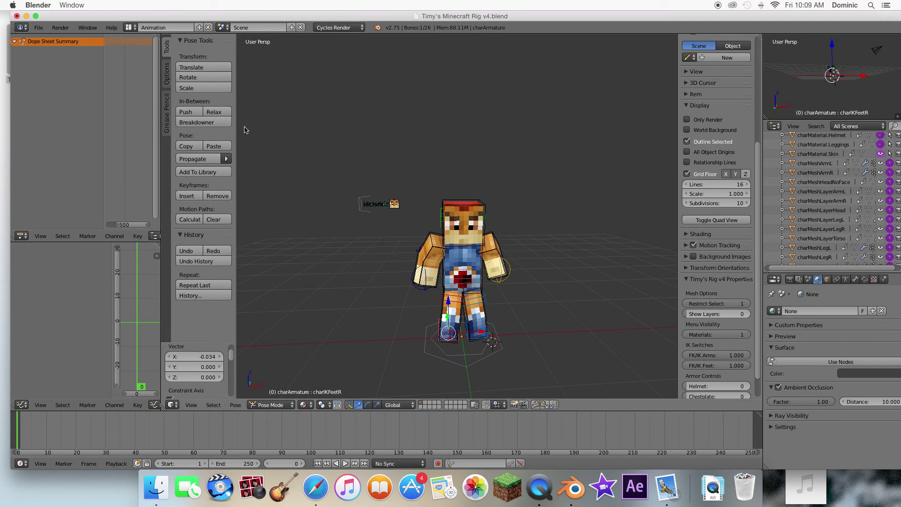
Append the Sword:Gold object from Minecraft_Item_Rig.blend in the desktop's Cycles_Minecraft_Rig folder.
click(40, 28)
click(38, 29)
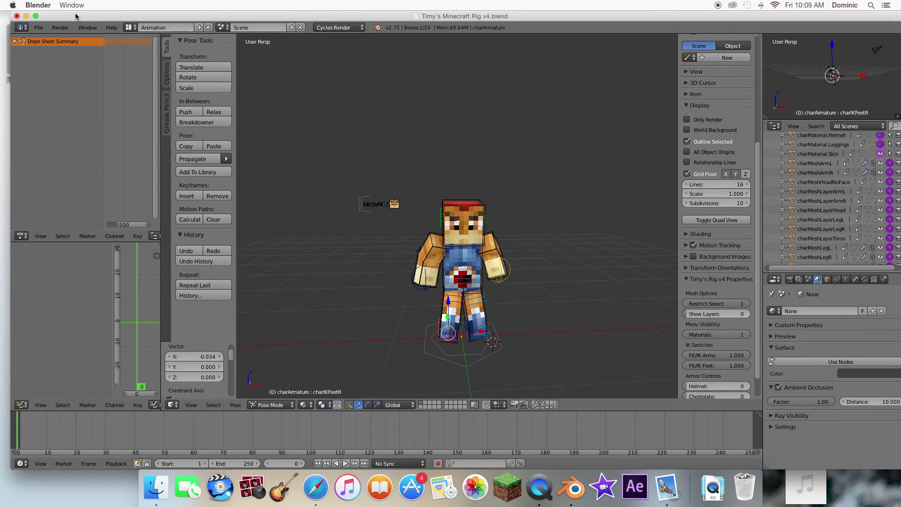
click(38, 29)
click(51, 177)
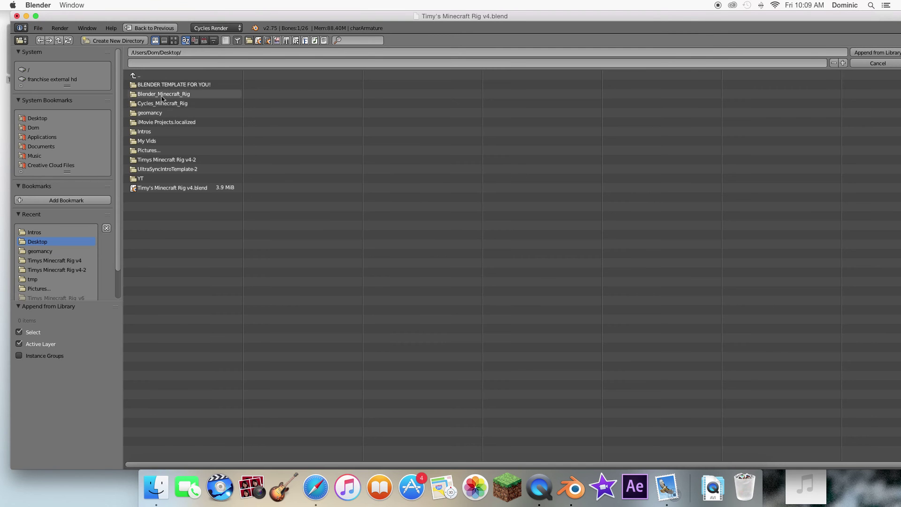
click(185, 105)
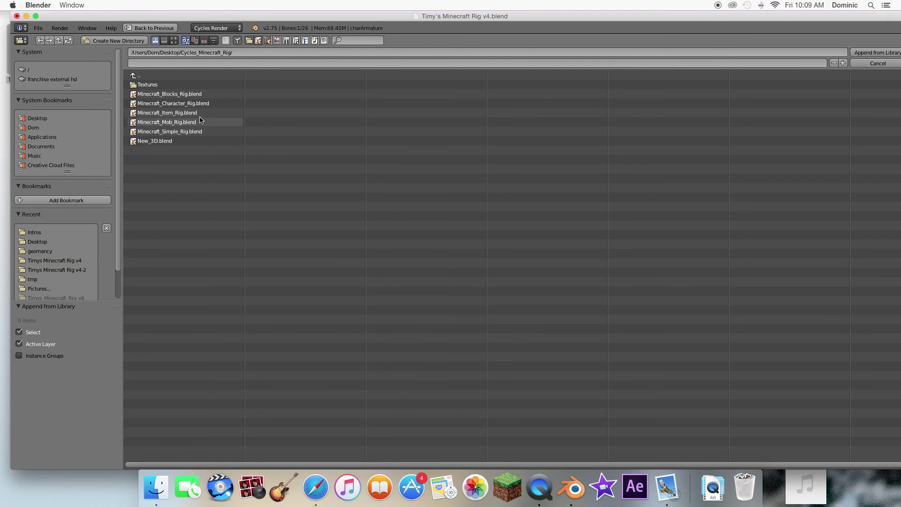
click(195, 114)
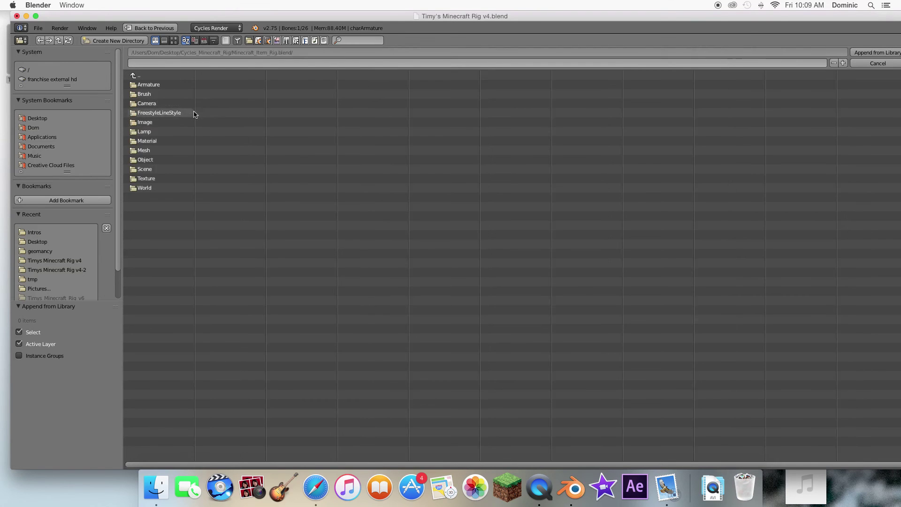
click(177, 157)
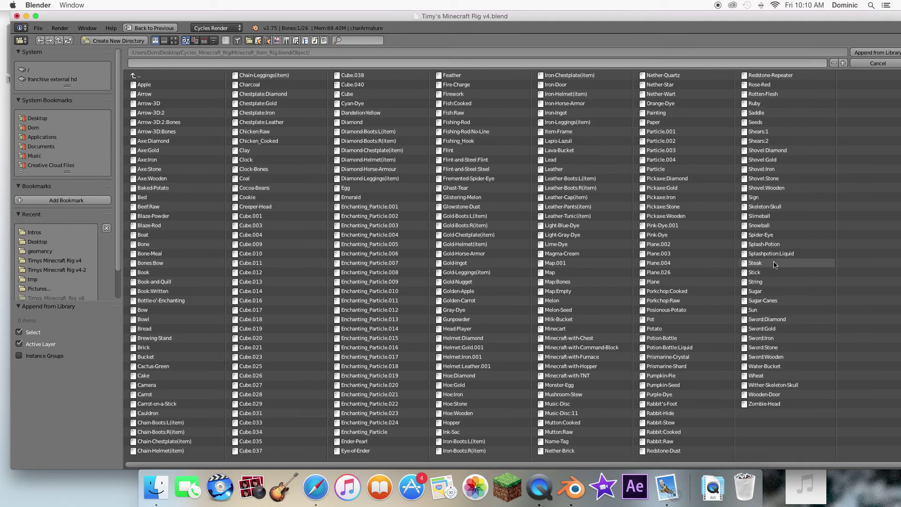
click(792, 330)
double_click(792, 329)
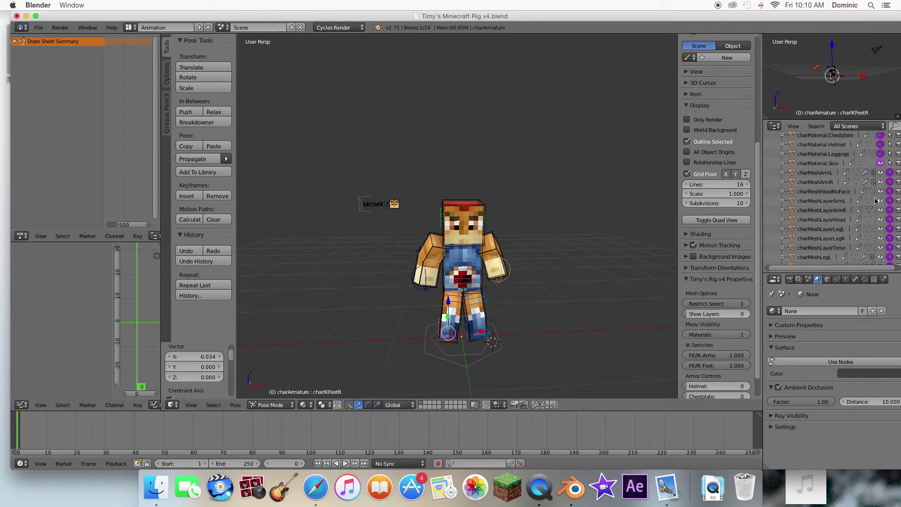
Select the gold sword above the character and rotate it by about -68.3°.
middle_drag(481, 201, 430, 202)
scroll(431, 203, up, 5)
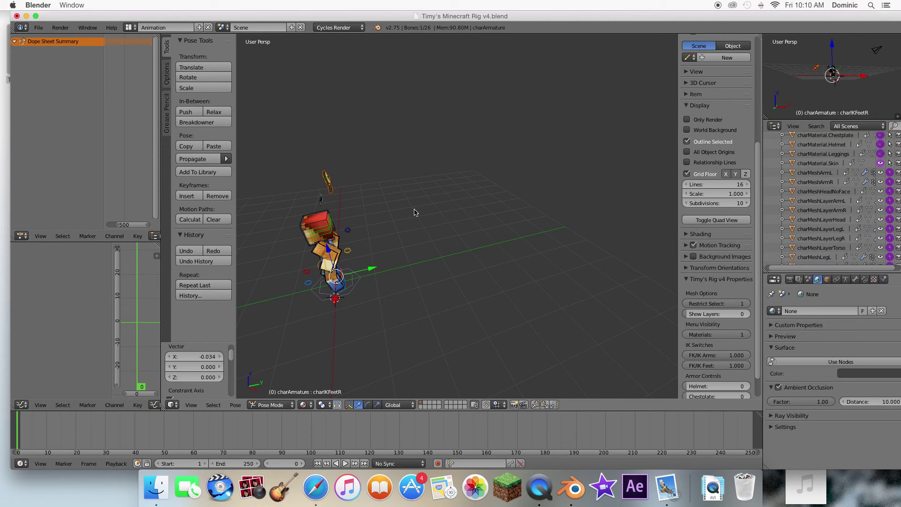
click(367, 404)
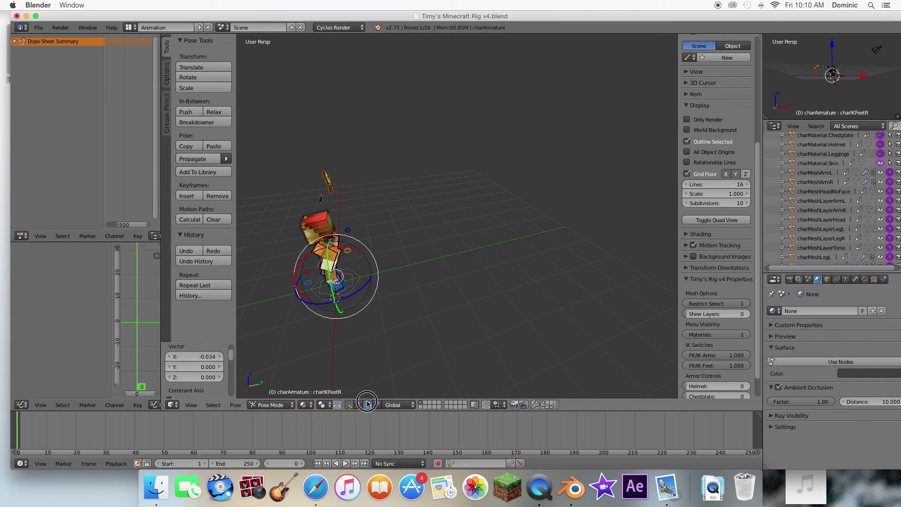
right_click(332, 182)
drag(355, 193, 332, 194)
middle_drag(332, 195, 334, 196)
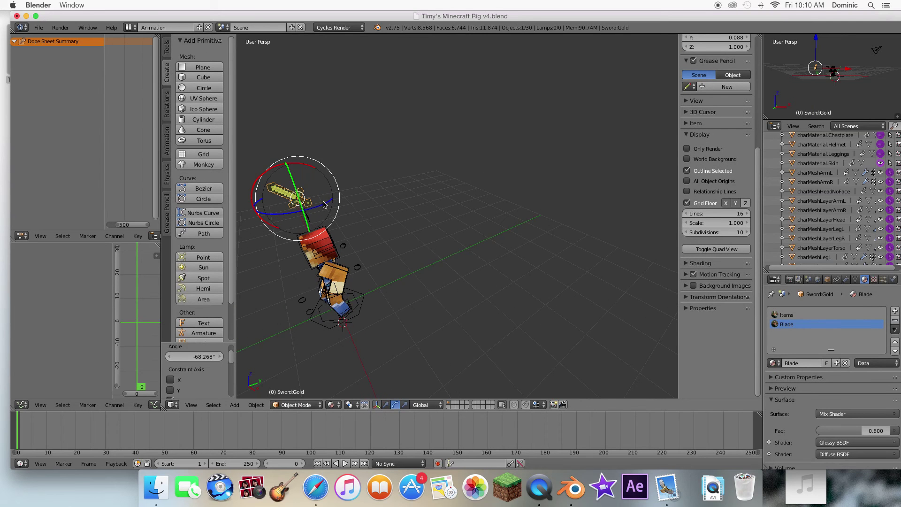
Move the gold sword about 0.603 along X and bring it over to the character's right hand.
drag(317, 205, 320, 239)
click(385, 404)
scroll(322, 229, left, 10)
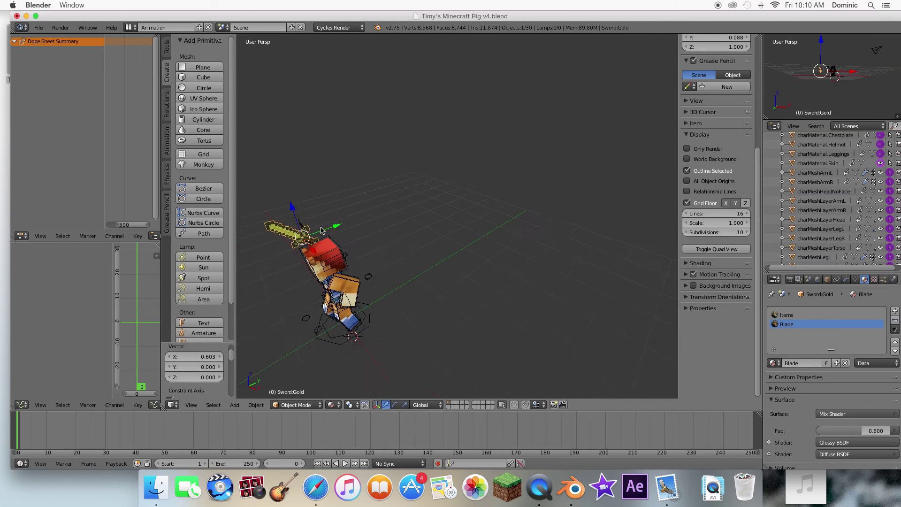
middle_drag(304, 270, 327, 302)
drag(324, 321, 429, 322)
Rotate the gold sword to align with the right hand, including about 11° around the Y axis.
click(395, 406)
drag(378, 358, 406, 359)
drag(386, 309, 424, 307)
middle_drag(424, 308, 436, 287)
Move the gold sword about 0.157 along X into the character's right hand.
click(385, 405)
scroll(436, 287, up, 4)
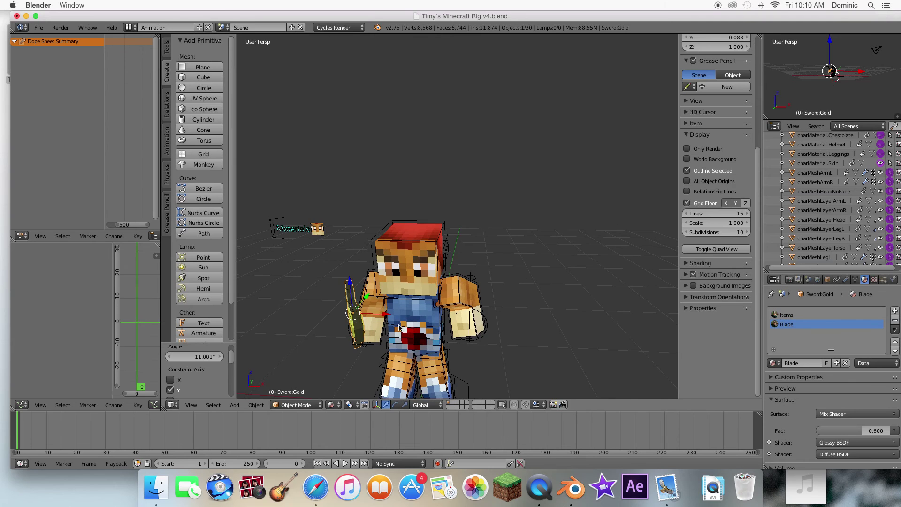
drag(386, 317, 395, 317)
middle_drag(394, 317, 489, 318)
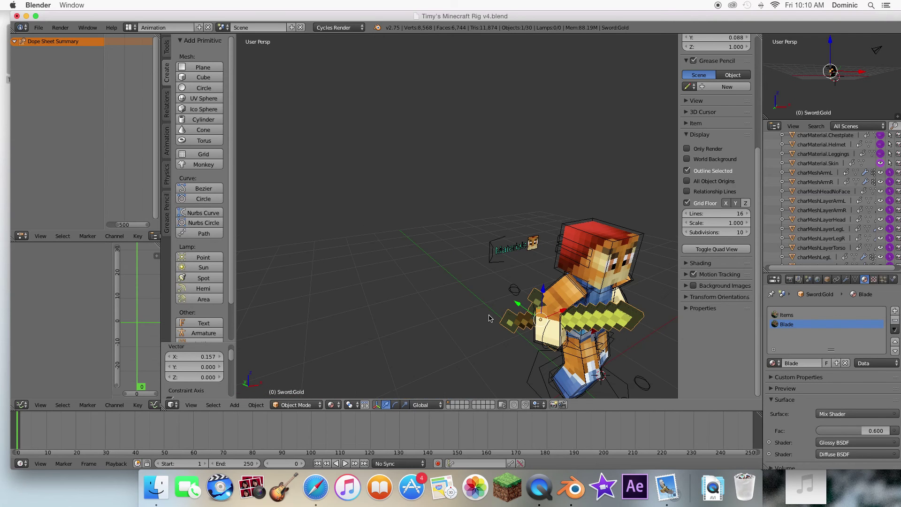
Shift the gold sword along Y and about 0.231 along X at the character's right hand.
drag(520, 306, 549, 328)
middle_drag(549, 327, 406, 338)
drag(406, 342, 435, 344)
middle_drag(435, 344, 416, 344)
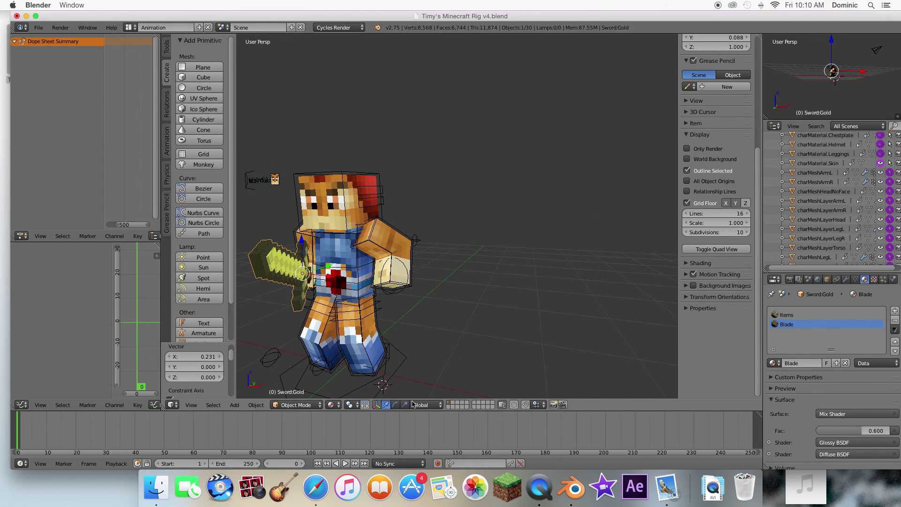
Rotate the gold sword about 3.8° around the Y axis to fit the right hand.
click(397, 405)
drag(317, 242, 312, 253)
middle_drag(312, 253, 324, 251)
drag(396, 251, 399, 252)
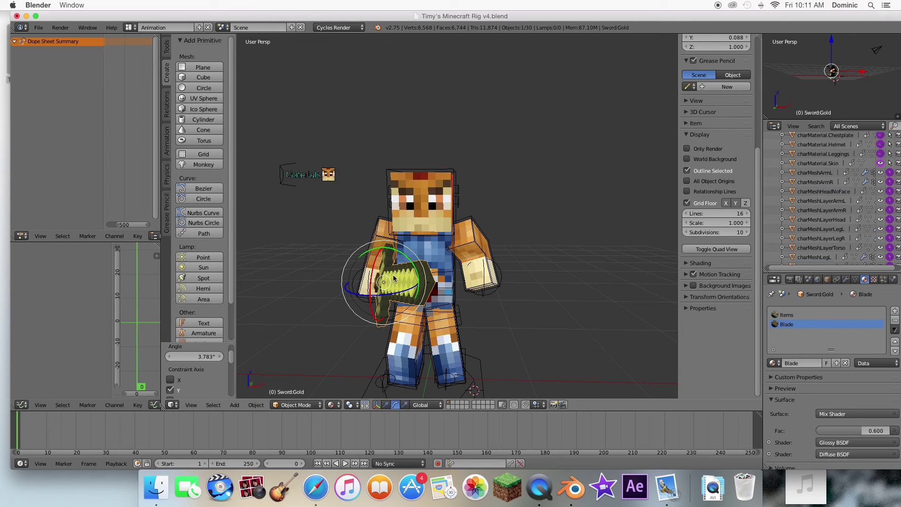
drag(410, 269, 412, 284)
Move the gold sword about -0.034 along X at the right hand.
click(387, 404)
scroll(399, 268, left, 10)
scroll(395, 268, left, 3)
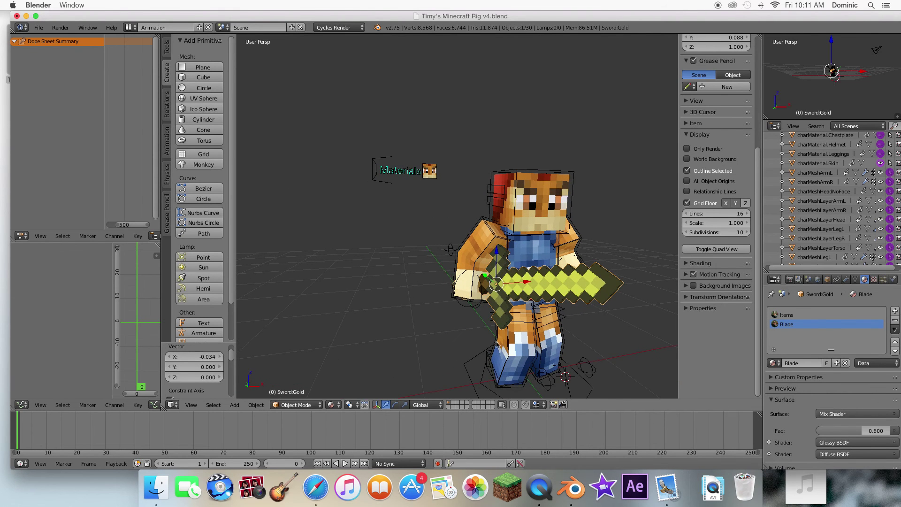
Rotate the gold sword about 14.6° around the Y axis and nudge it slightly along Z.
click(396, 405)
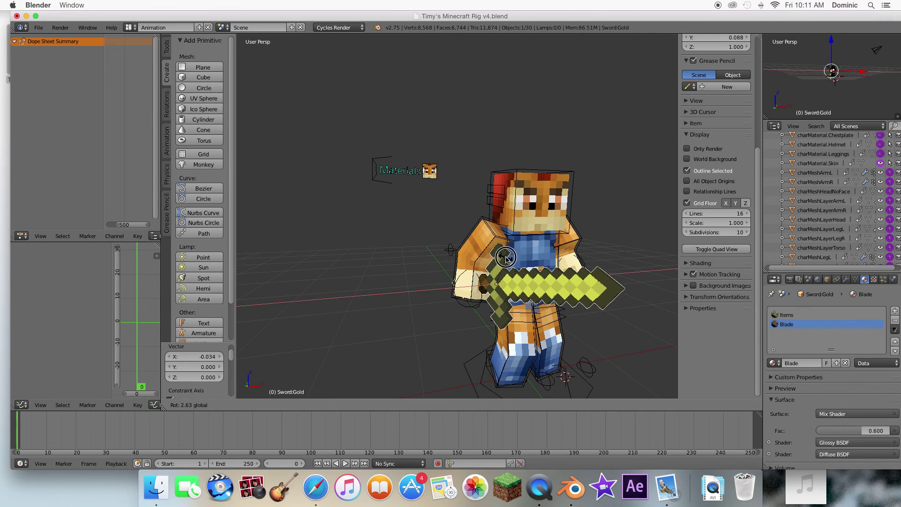
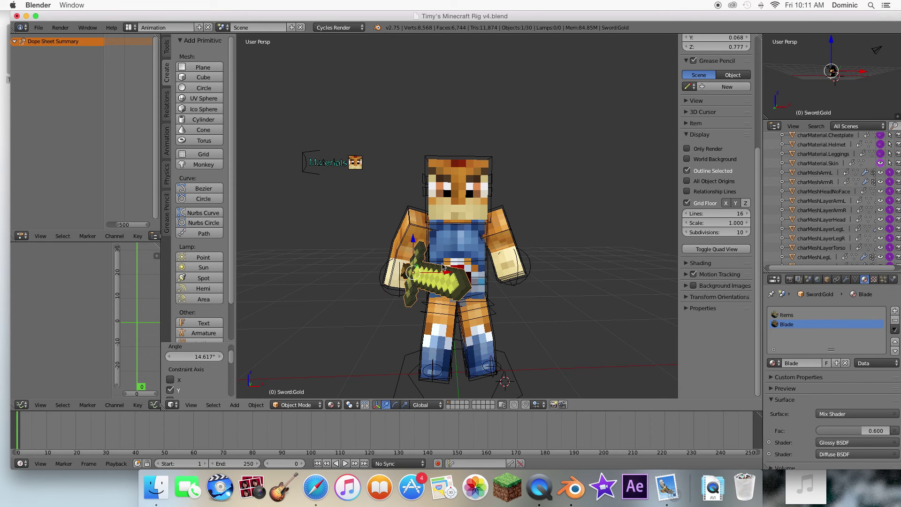
drag(412, 241, 411, 244)
middle_drag(413, 251, 395, 255)
Rotate the gold sword about -5.4° around the Y axis and move it about -0.016 along X.
click(395, 405)
drag(385, 247, 382, 247)
middle_drag(371, 246, 383, 246)
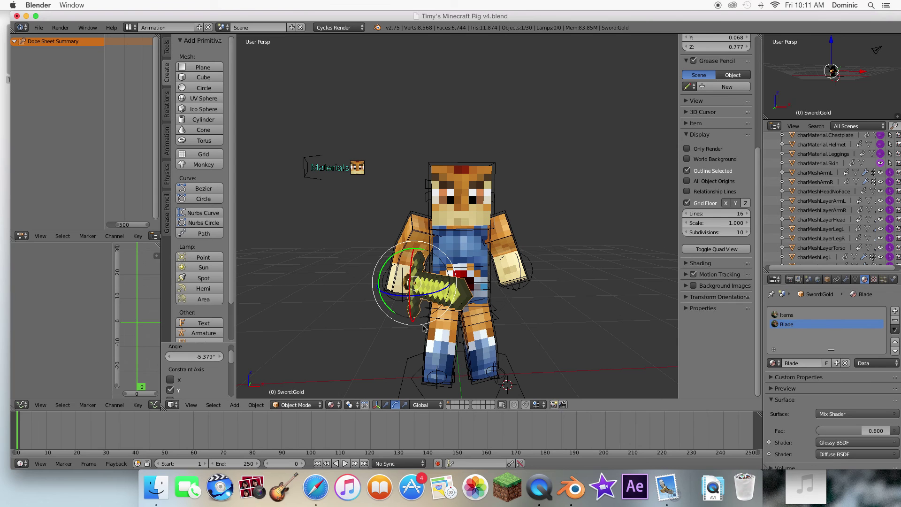
drag(425, 295, 448, 283)
click(385, 404)
scroll(447, 284, right, 2)
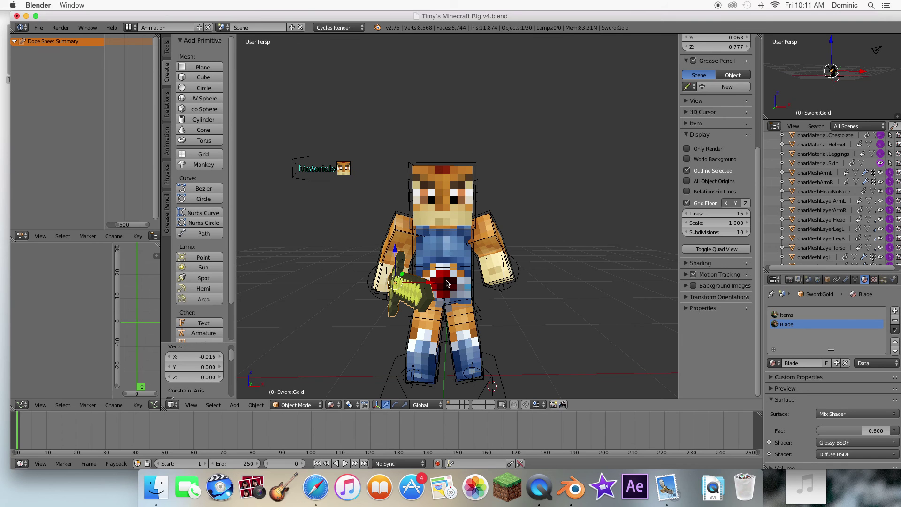
Preview the character with the sword in Rendered shading from the front and side, and return the viewport to Material shading.
scroll(463, 282, down, 3)
click(331, 405)
click(369, 342)
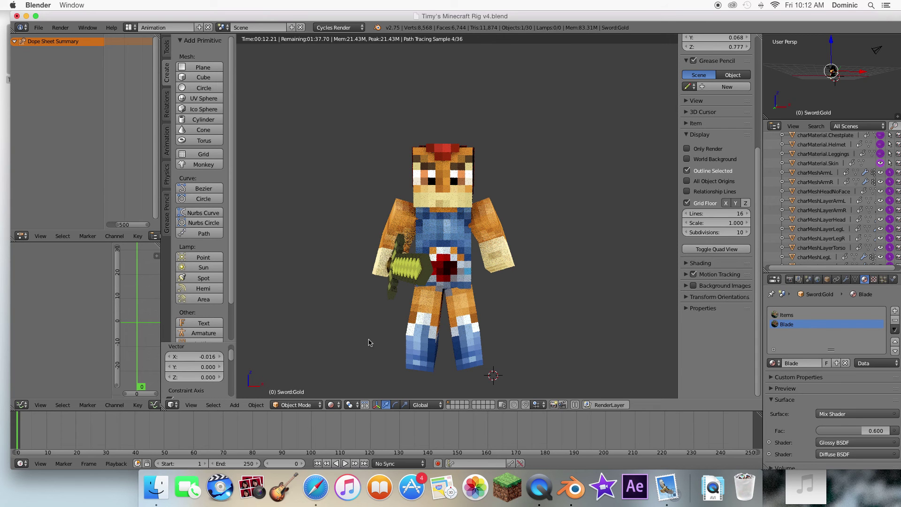
scroll(369, 343, down, 5)
key(KP_8)
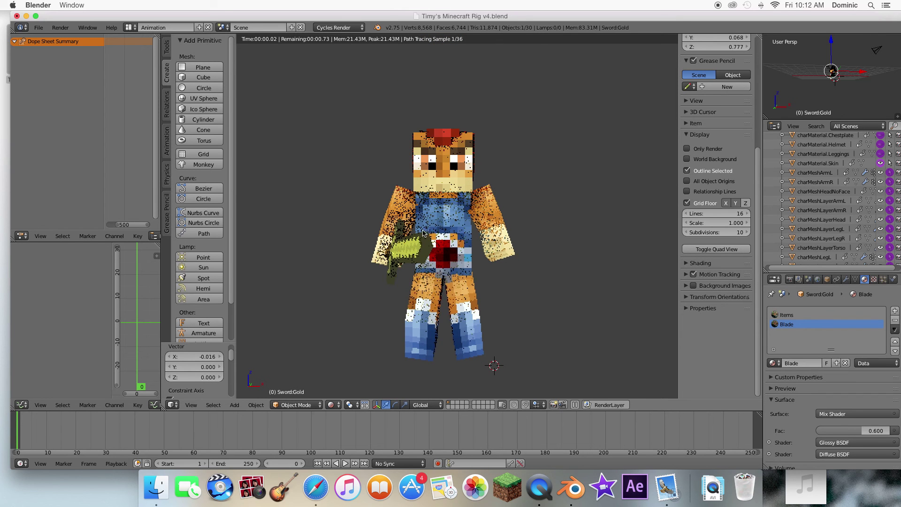
key(ctrl+KP_3)
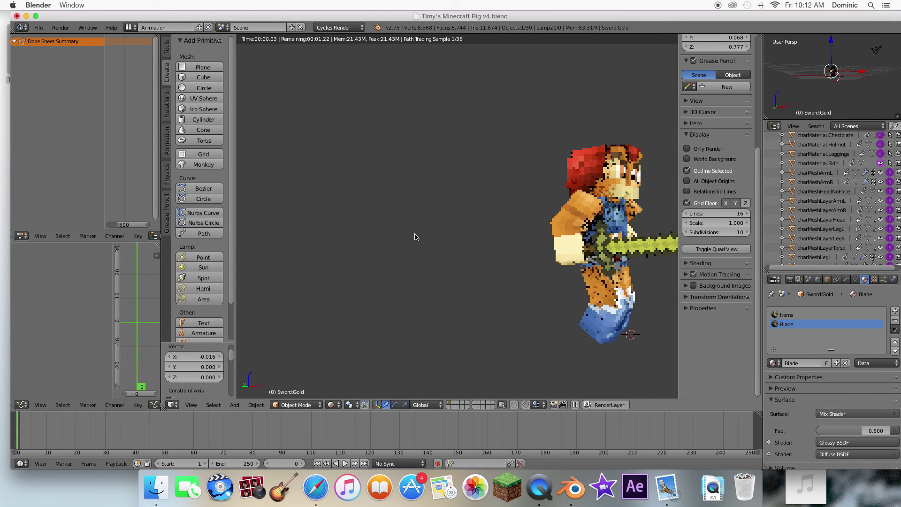
click(331, 404)
click(355, 353)
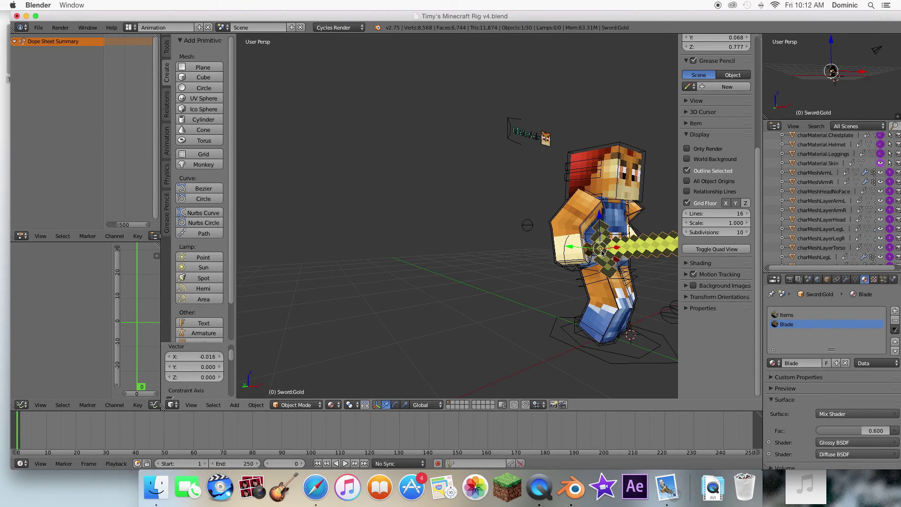
Move the gold sword about 0.067 along the Y axis into the character's right hand.
key(g)
key(y)
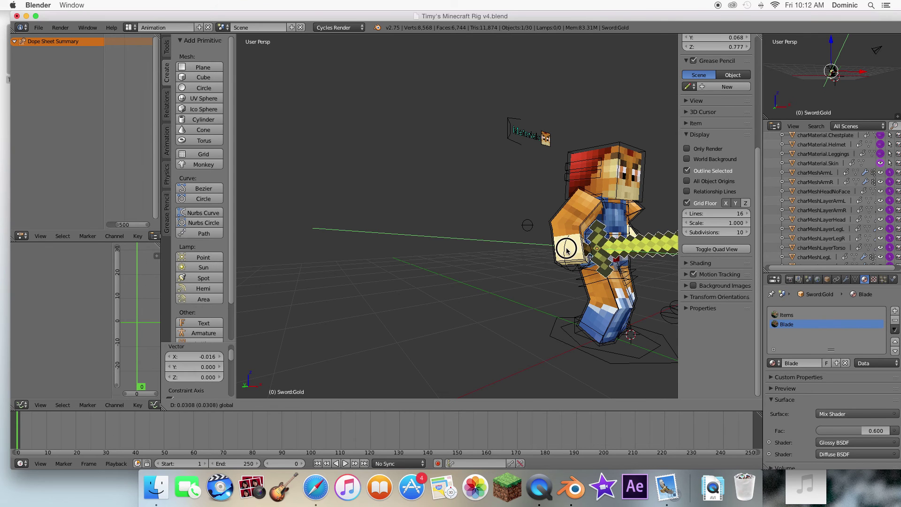
click(562, 249)
Examine how the sword sits in the character's hand from the front, both close up and from a distance.
middle_drag(563, 249, 599, 251)
scroll(601, 252, right, 10)
scroll(605, 252, up, 5)
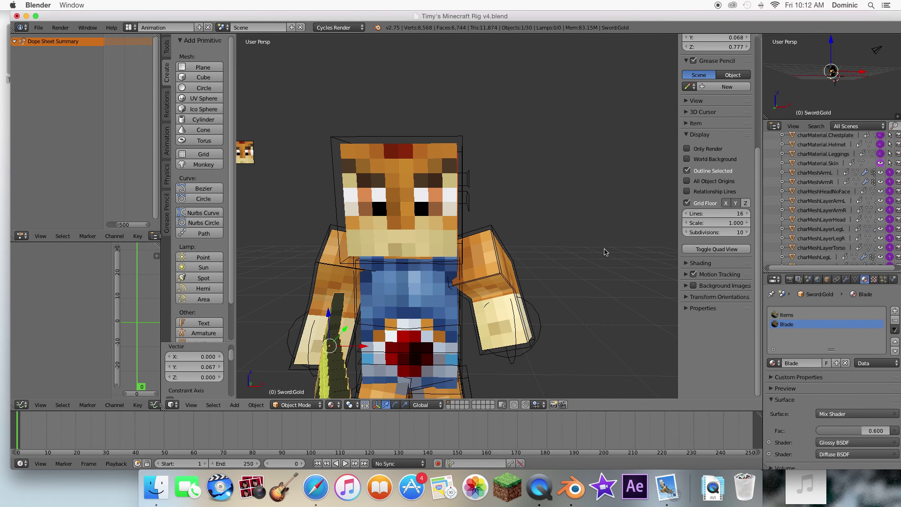
scroll(488, 388, down, 10)
scroll(488, 388, up, 10)
scroll(487, 390, down, 12)
scroll(487, 397, up, 2)
scroll(487, 397, up, 2)
scroll(522, 236, up, 8)
scroll(405, 265, down, 4)
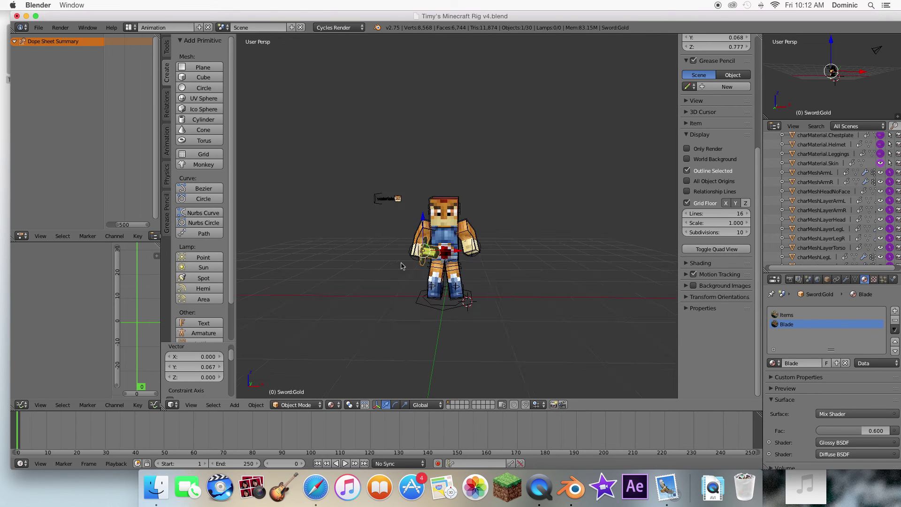
scroll(406, 266, up, 1)
Select the rig's root bone at the character's feet and set the transform manipulator to rotation.
right_click(462, 342)
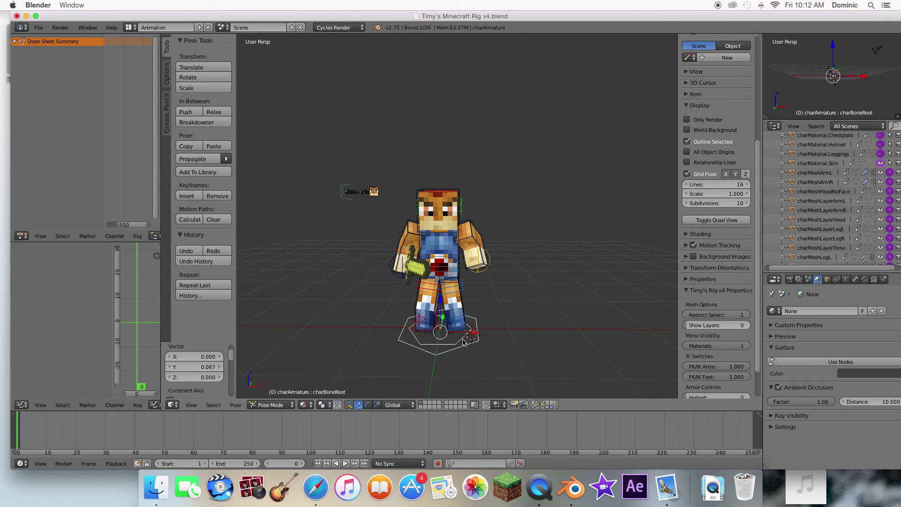
click(367, 404)
right_drag(452, 353, 476, 347)
right_click(456, 354)
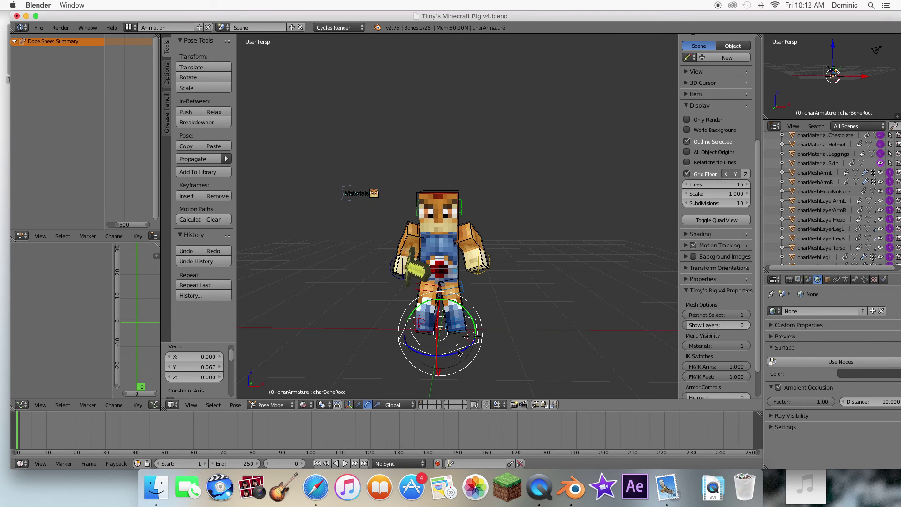
scroll(476, 344, up, 5)
scroll(484, 344, left, 10)
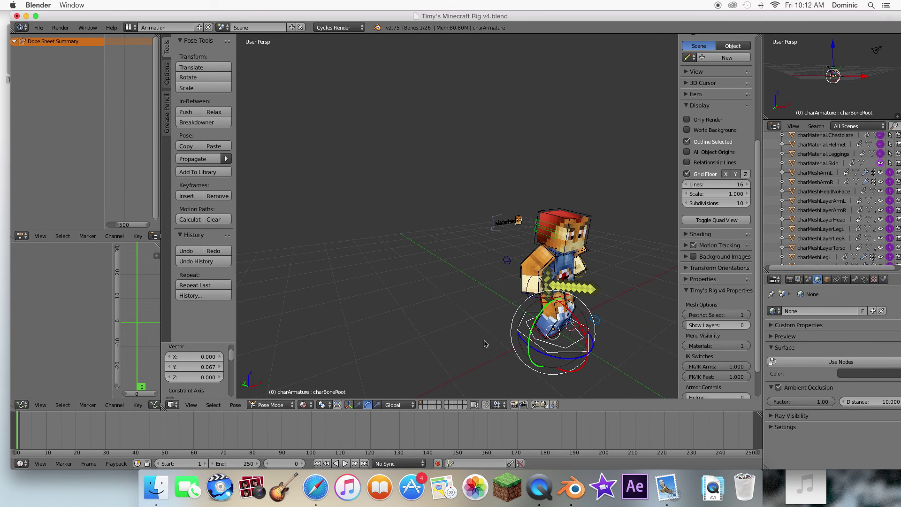
mouse_move(593, 348)
right_down()
mouse_move(607, 338)
mouse_move(596, 357)
right_up()
right_click(607, 339)
right_click(596, 357)
Rotate the rig's root bone about 17.1° around the Z axis.
scroll(618, 363, left, 3)
scroll(619, 363, right, 10)
scroll(619, 363, down, 6)
scroll(619, 363, up, 6)
scroll(619, 363, left, 5)
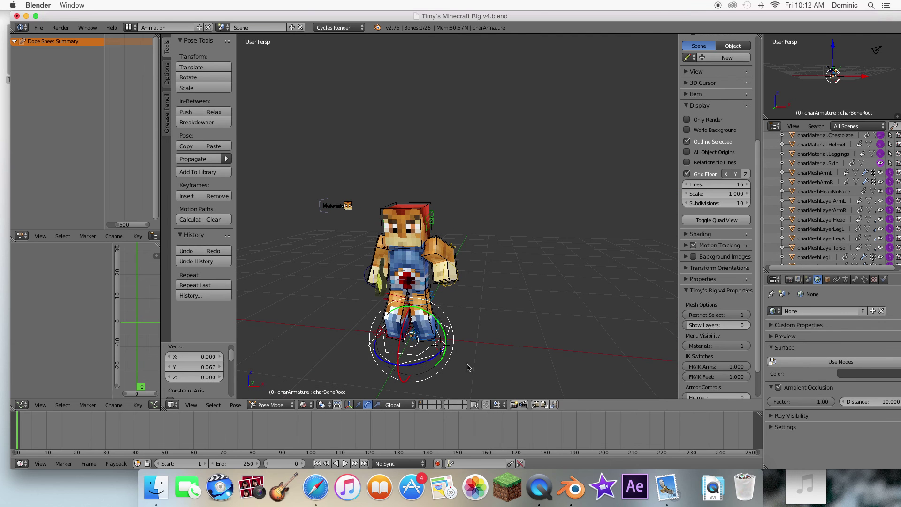
key(r)
key(z)
click(431, 365)
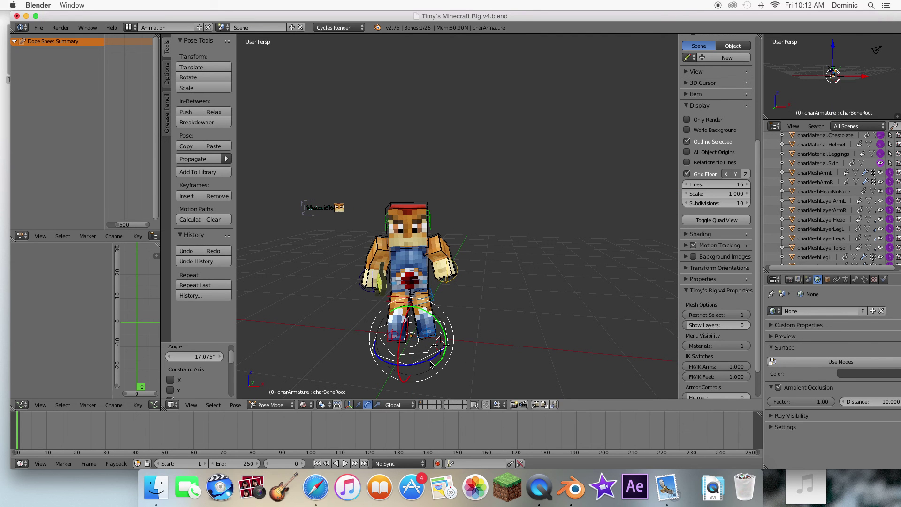
Rotate the rig's root bone about -18.5° around the Z axis.
key(r)
key(z)
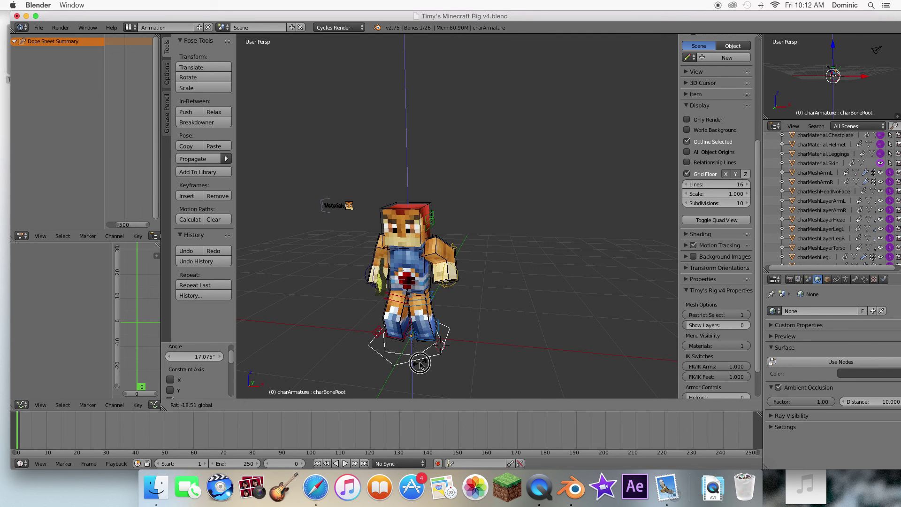
click(420, 365)
scroll(422, 364, right, 5)
scroll(424, 364, down, 3)
scroll(427, 364, right, 5)
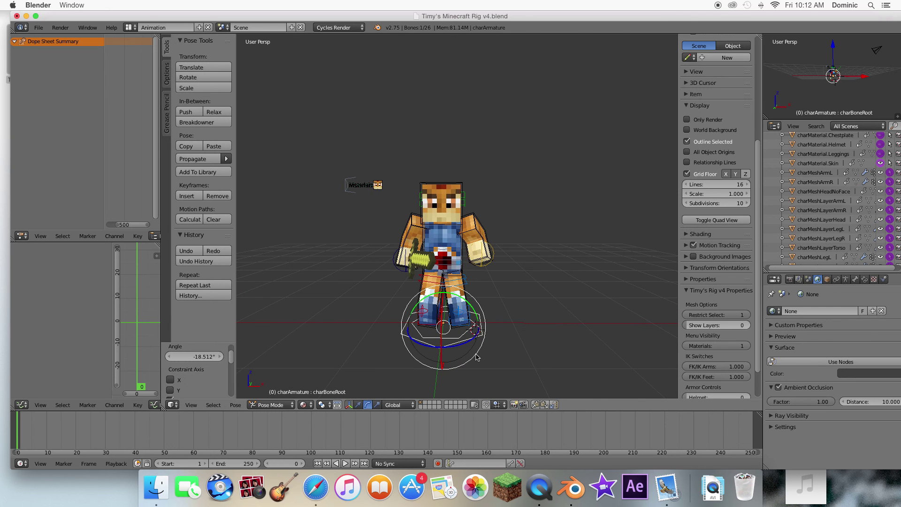
text(r90)
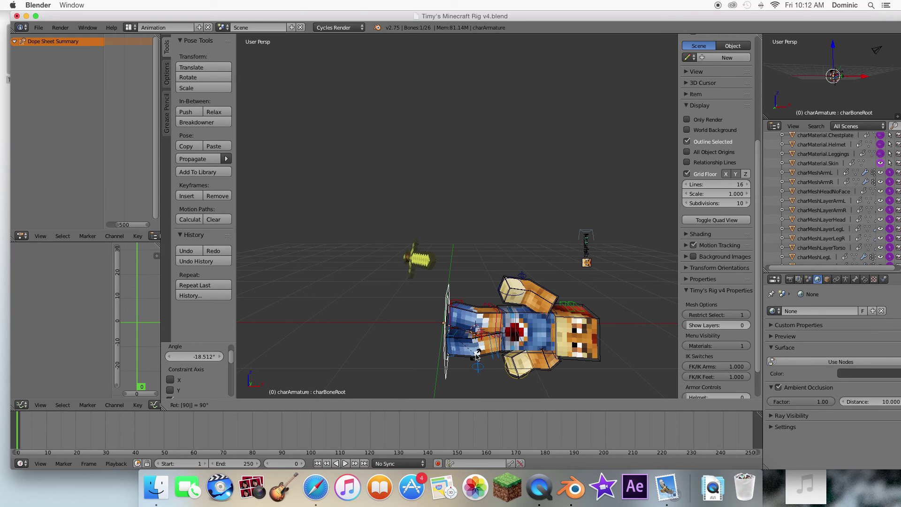
key(BackSpace)
key(BackSpace)
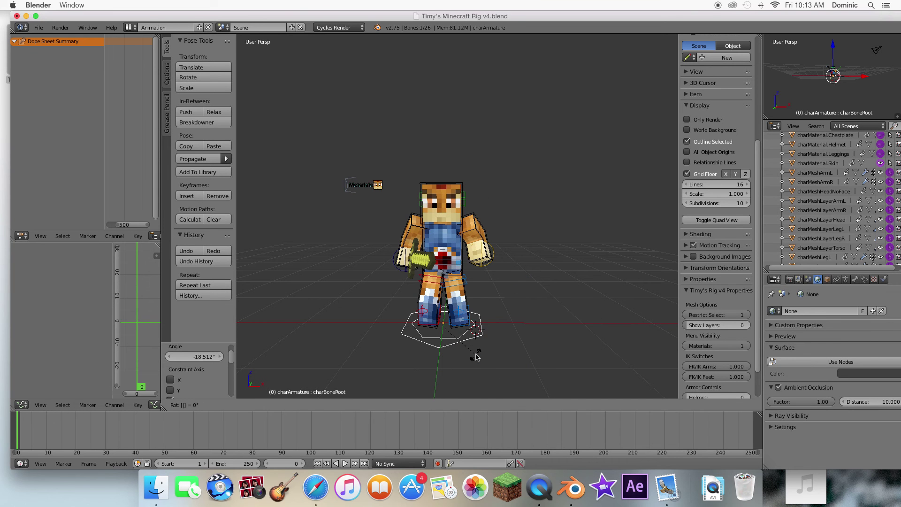
click(476, 357)
scroll(475, 338, left, 5)
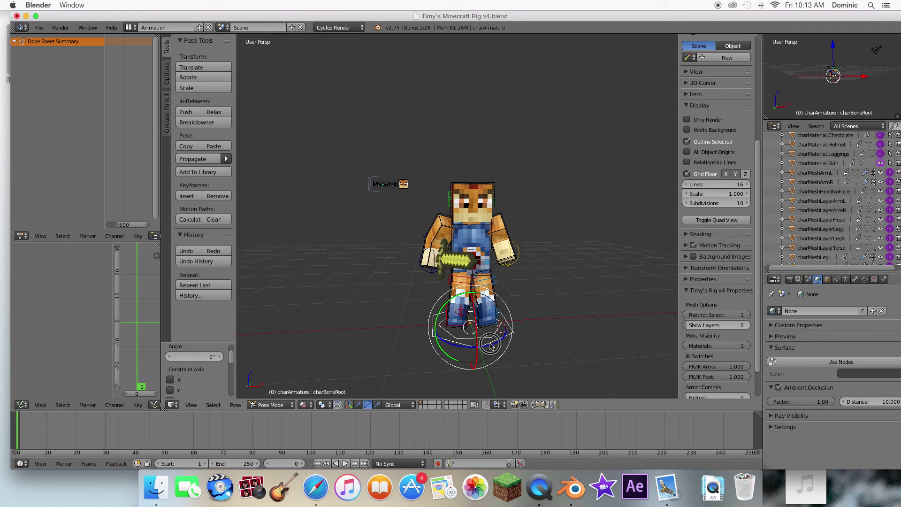
text(r9)
key(BackSpace)
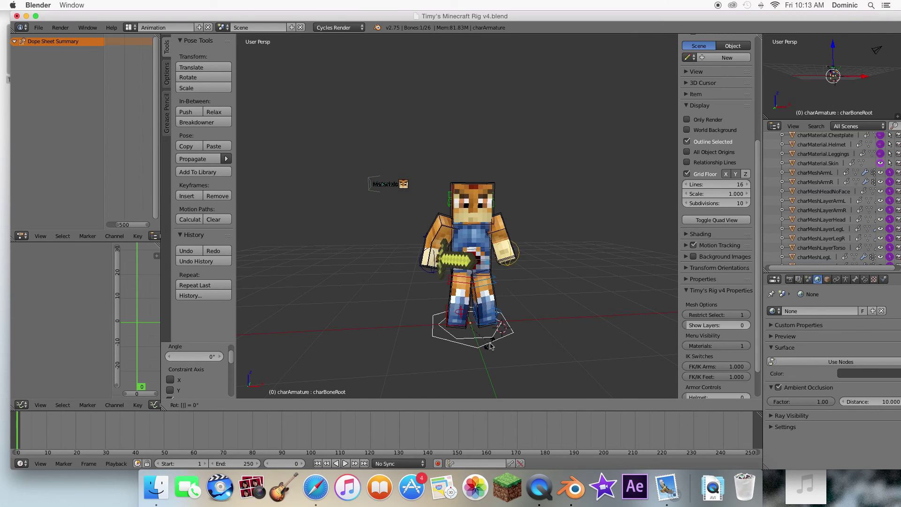
key(Escape)
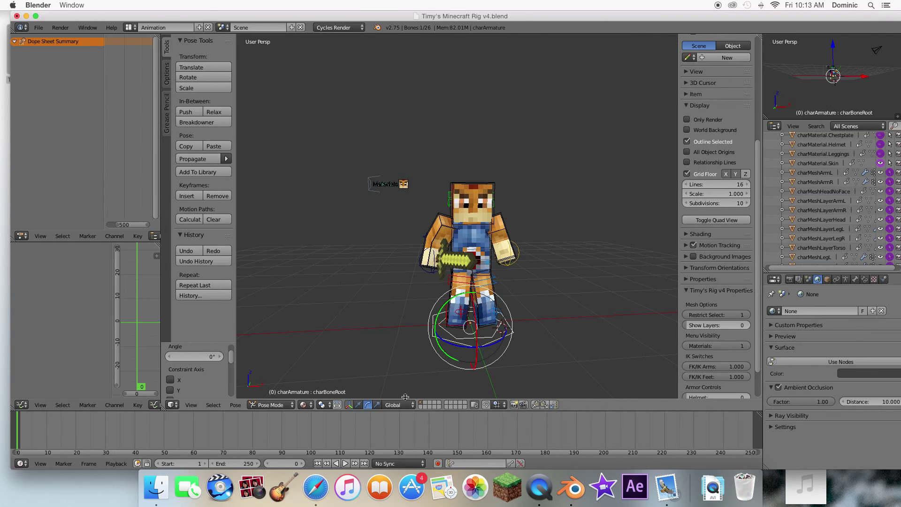
click(360, 404)
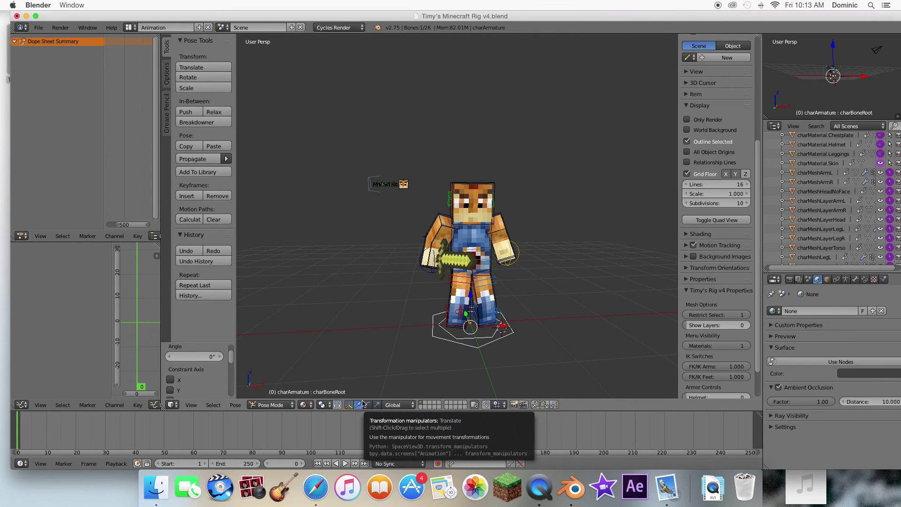
text(r90)
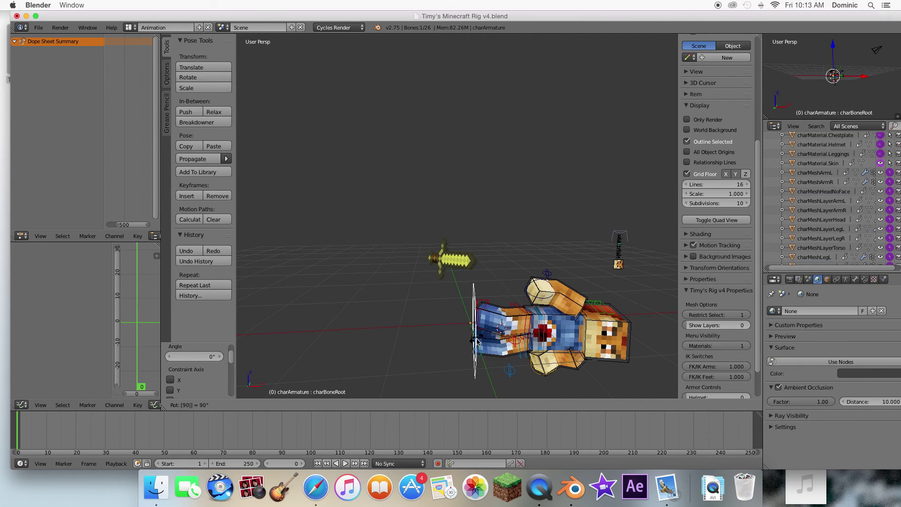
key(BackSpace)
key(BackSpace)
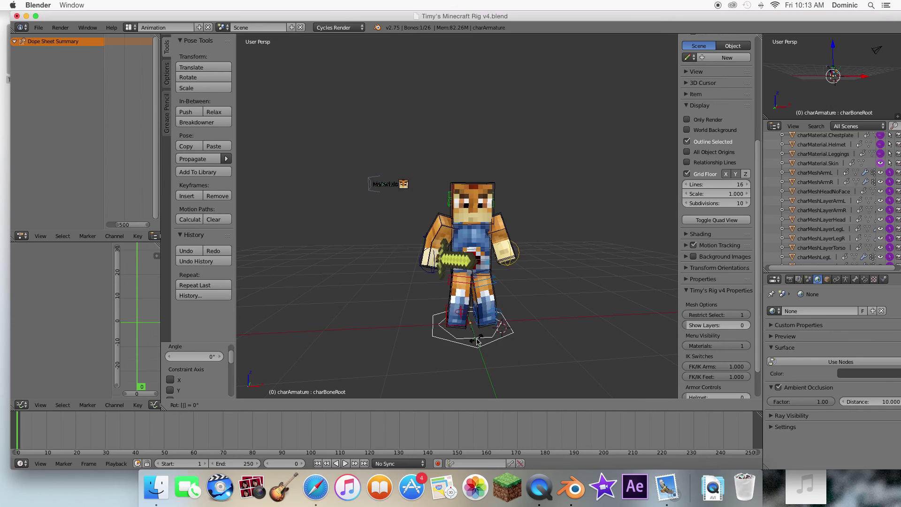
click(483, 360)
Rotate the rig's root bone through a full turn around the global Z axis in four 90° increments.
scroll(494, 315, right, 10)
scroll(493, 316, up, 5)
scroll(493, 315, left, 10)
scroll(496, 314, right, 10)
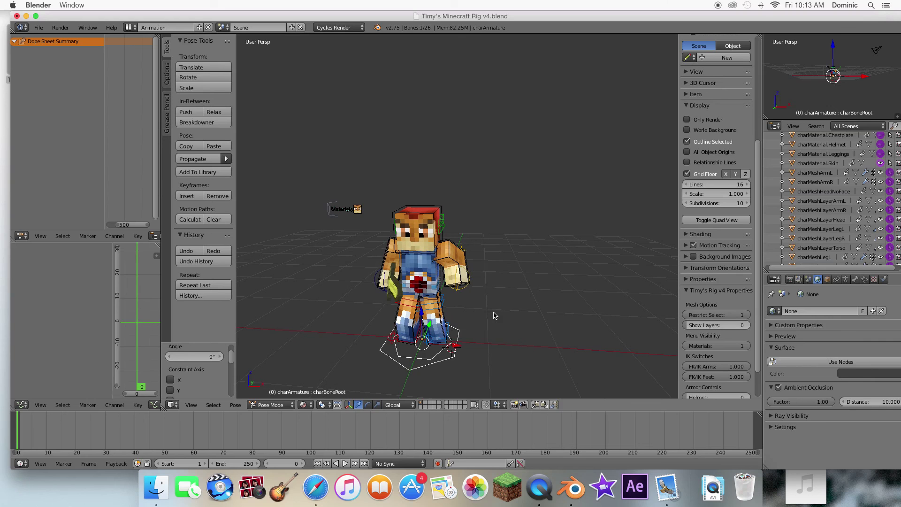
text(rz90)
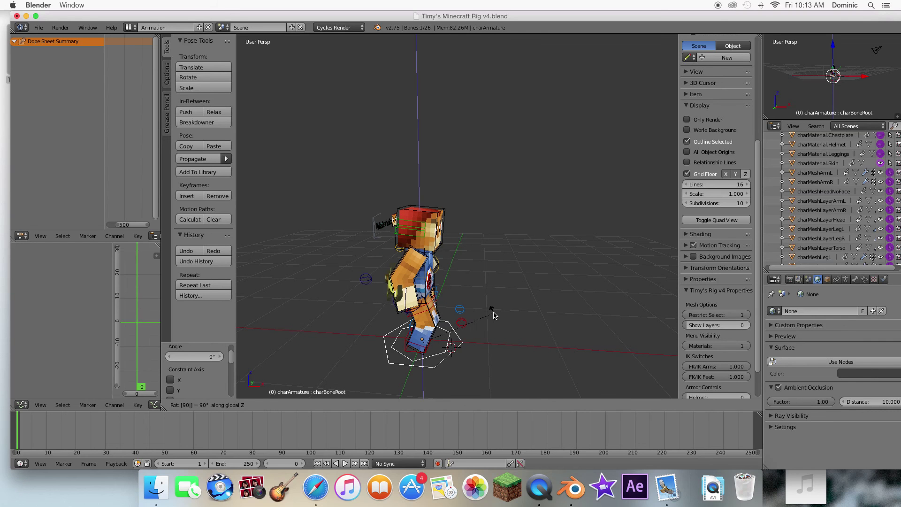
key(Return)
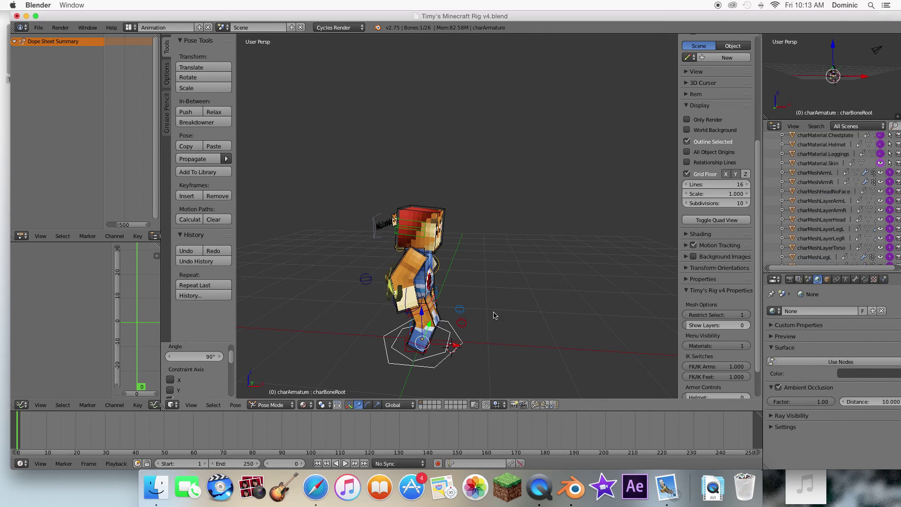
text(rz90)
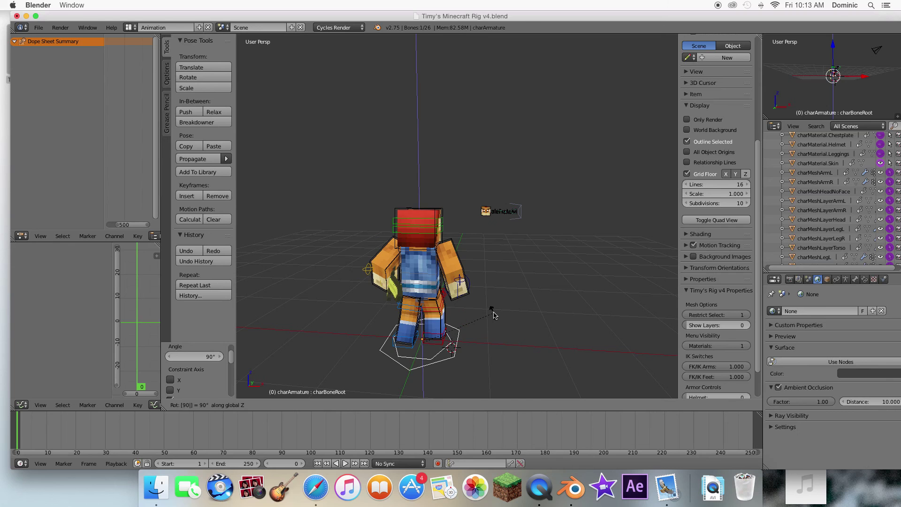
key(Return)
text(rz90)
key(Return)
text(rz90)
key(Return)
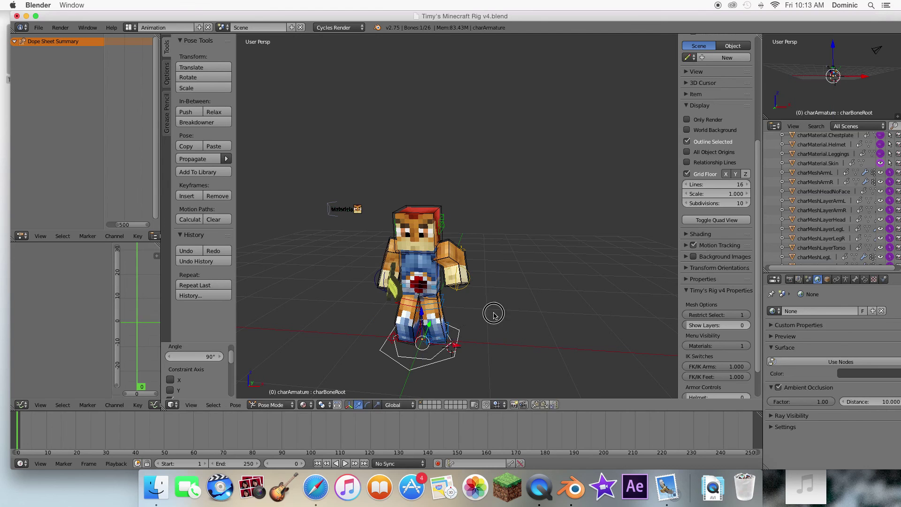
scroll(495, 312, left, 5)
scroll(495, 312, right, 10)
scroll(495, 311, left, 8)
scroll(495, 312, up, 6)
scroll(495, 315, up, 8)
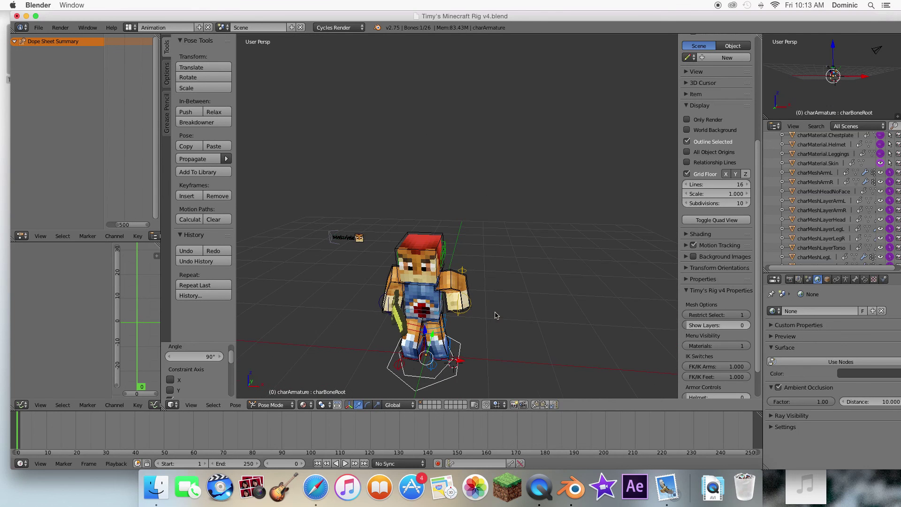
Examine the rotated character and the sword in its hand from several angles.
scroll(459, 362, up, 4)
scroll(453, 371, left, 12)
scroll(453, 371, left, 6)
scroll(472, 368, right, 6)
scroll(472, 368, left, 12)
scroll(472, 368, right, 10)
scroll(472, 368, right, 6)
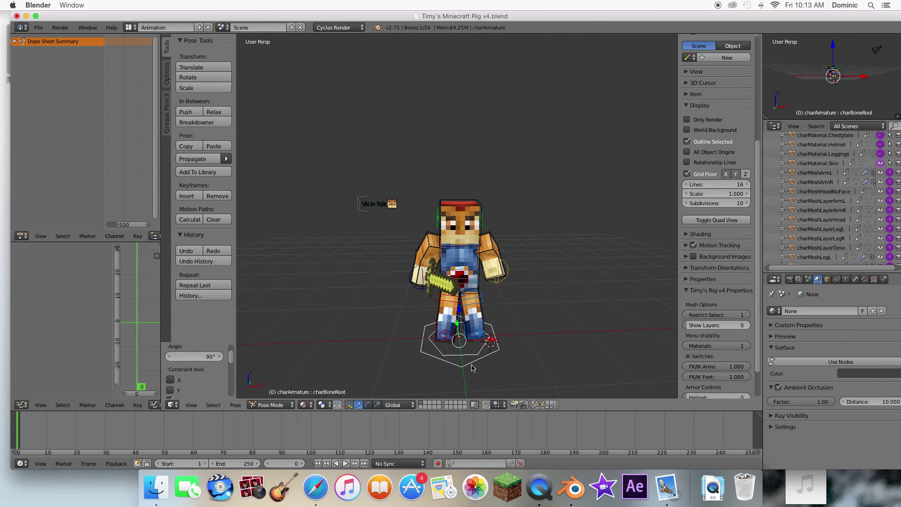
scroll(473, 368, down, 5)
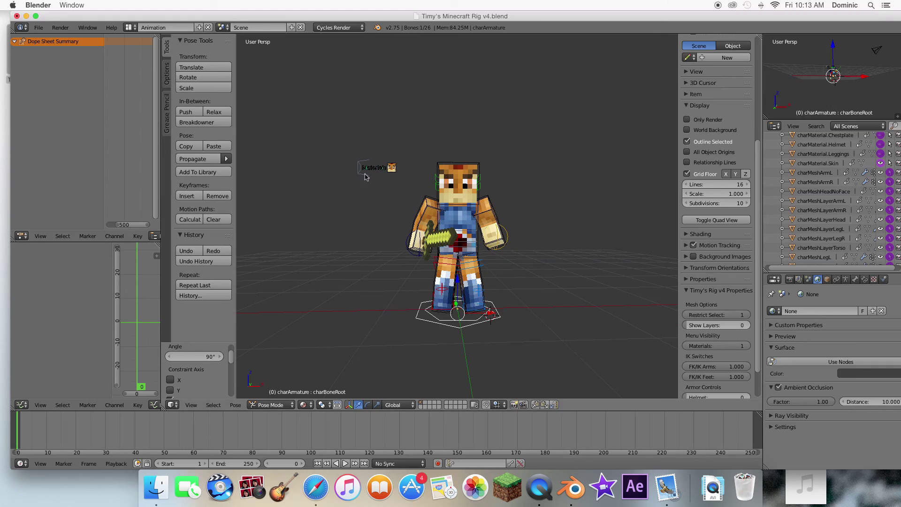
scroll(462, 282, right, 15)
scroll(461, 282, up, 6)
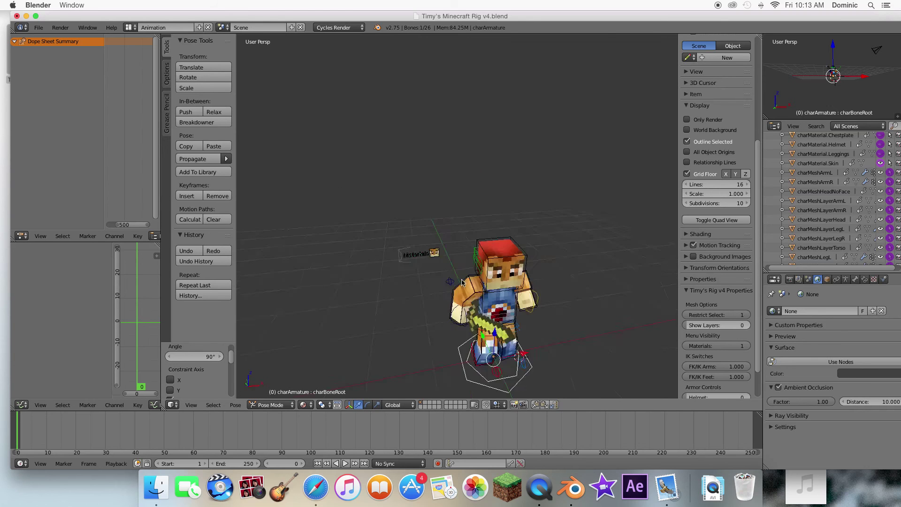
scroll(462, 282, left, 2)
scroll(462, 282, right, 2)
Select the camera and set its rotation to 90° on X, 0° on Y and 0° on Z.
right_click(370, 73)
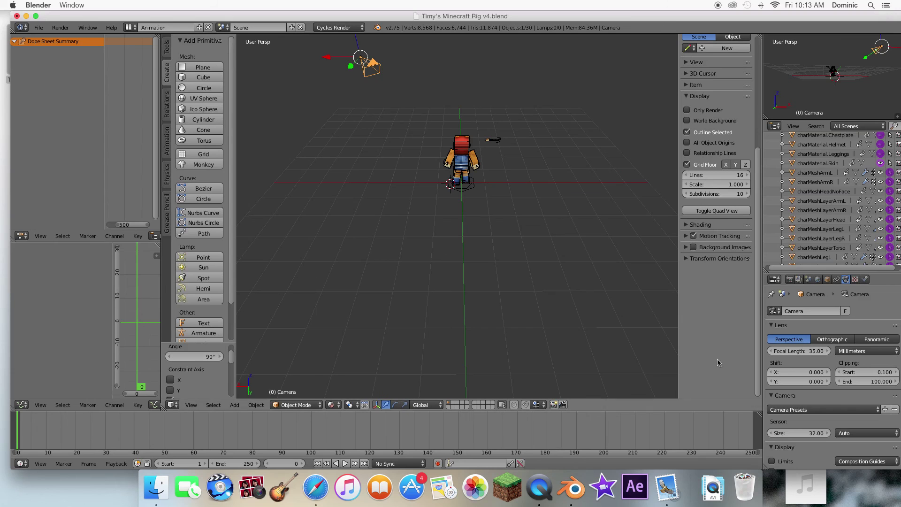
click(825, 279)
click(837, 348)
text(90)
key(Return)
click(834, 357)
text(0)
key(Return)
click(835, 366)
text(0)
key(Return)
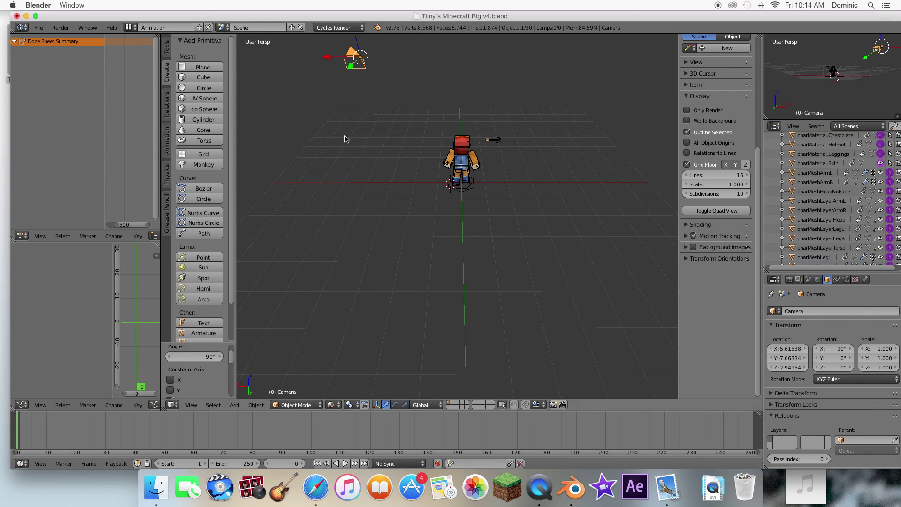
Look through the camera and move it about -5.51 along X and -2.04 along Z to bring the character into frame.
key(KP_0)
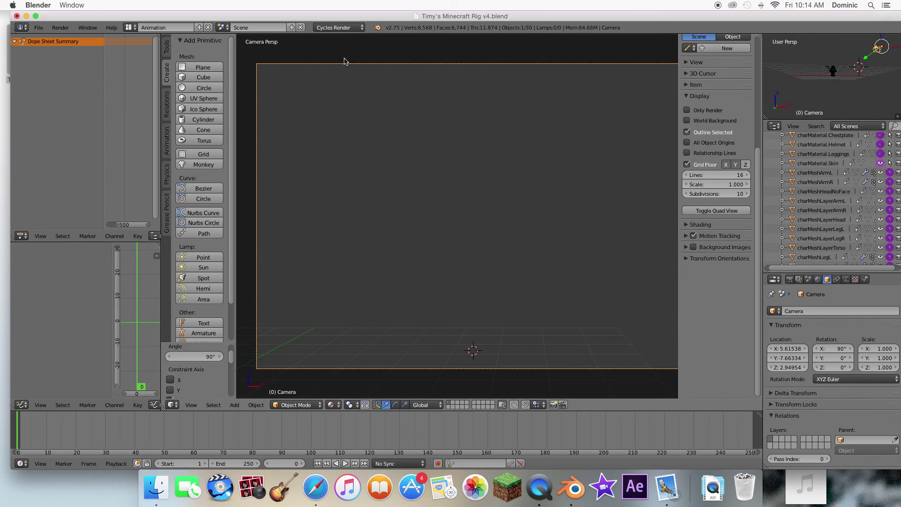
scroll(451, 124, down, 3)
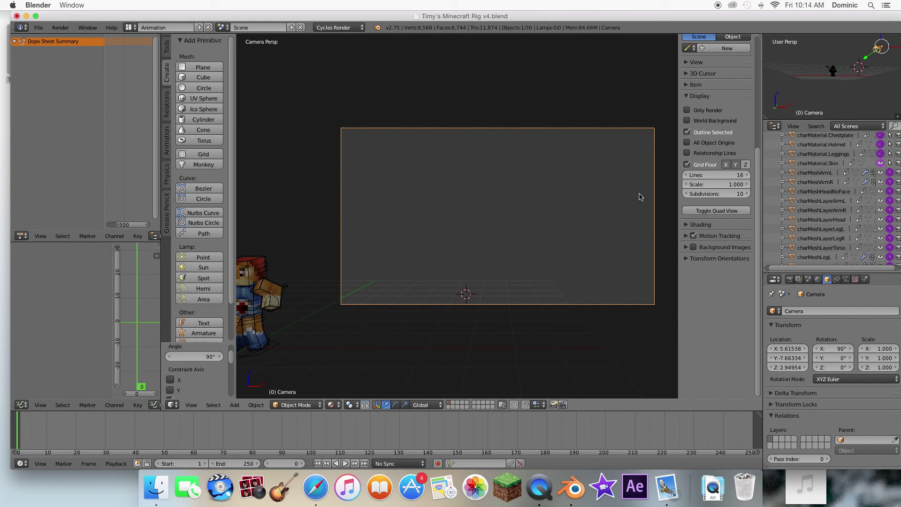
key(g)
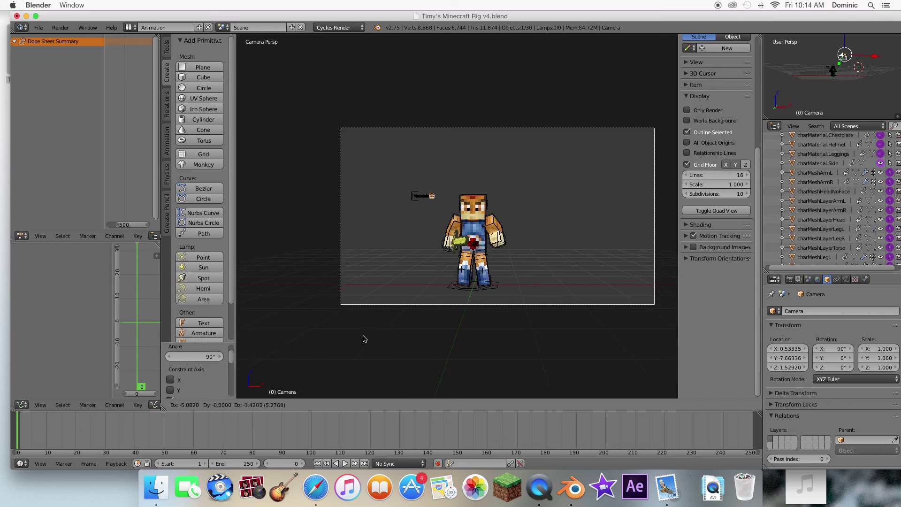
click(340, 374)
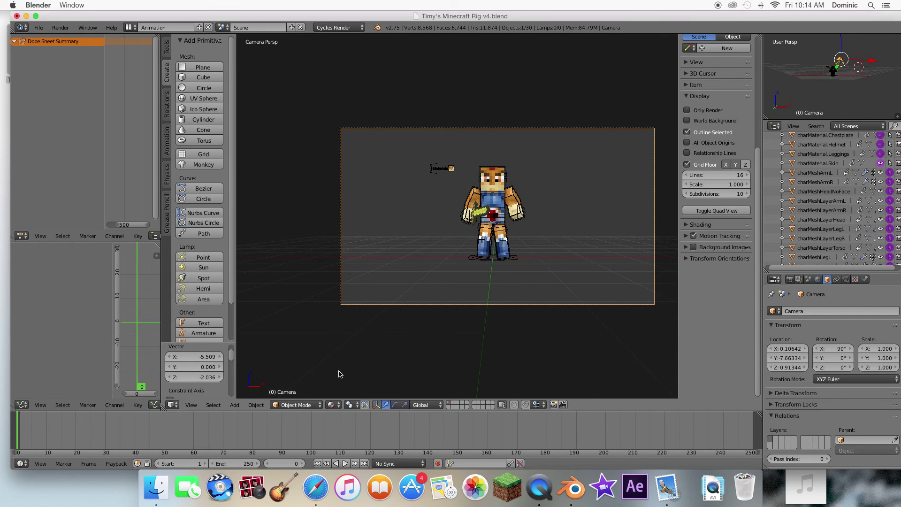
Move the camera about 4.24 along Y towards the character and check the framing through the camera.
middle_drag(589, 310, 590, 310)
scroll(591, 311, left, 10)
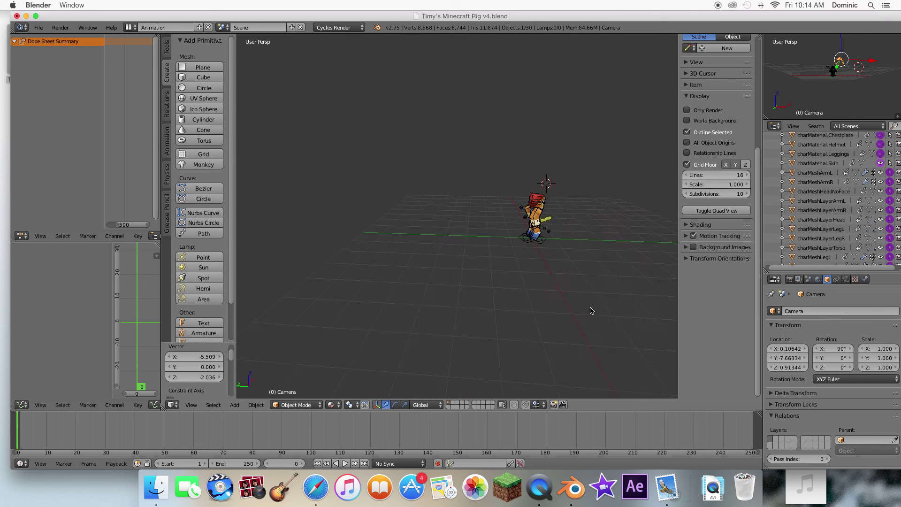
drag(578, 196, 537, 206)
key(KP_0)
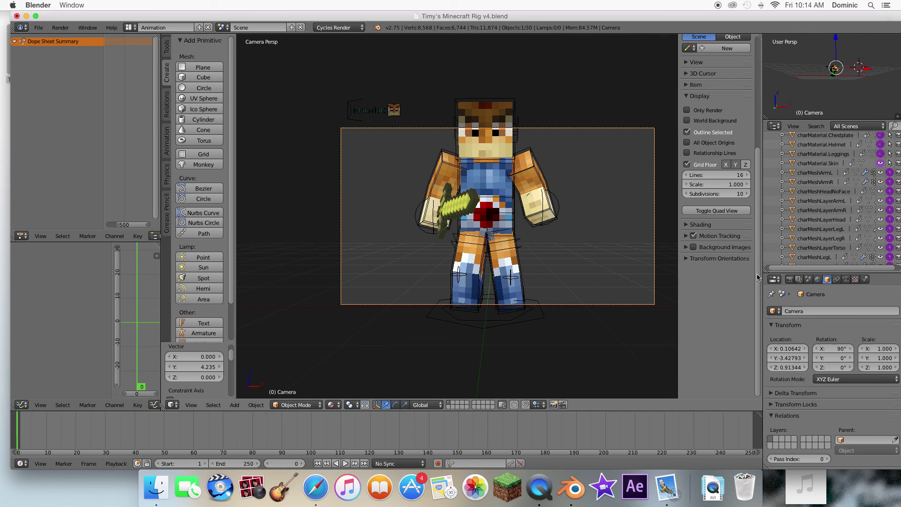
Set the render resolution to 350 px wide by 350 px high.
click(789, 279)
drag(805, 408, 755, 407)
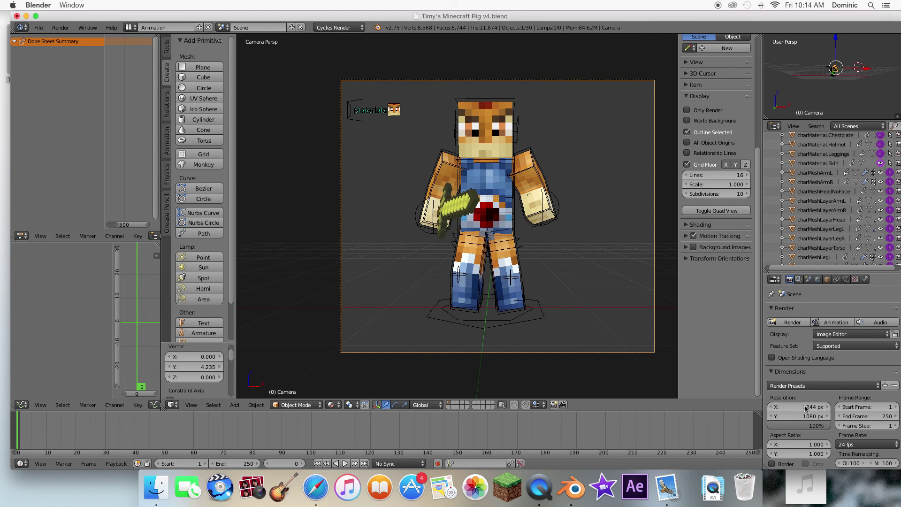
click(820, 406)
text(25)
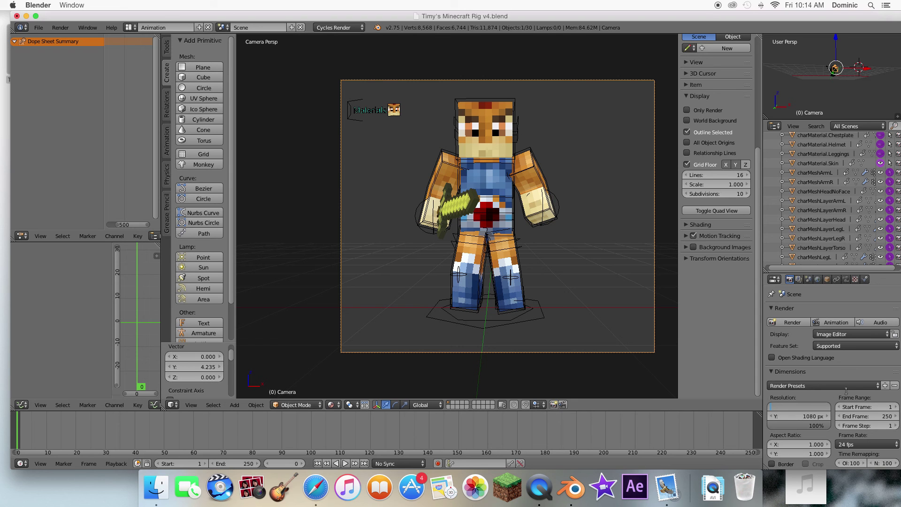
click(816, 416)
text(350)
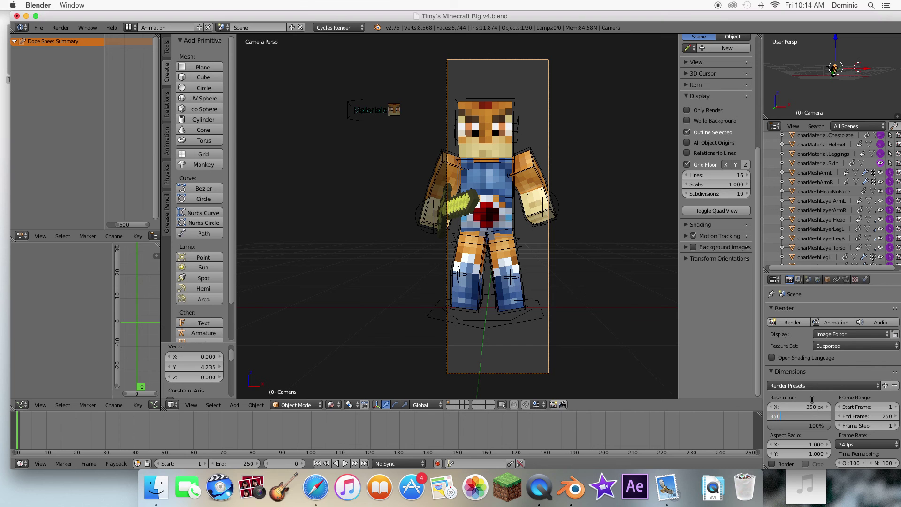
key(Return)
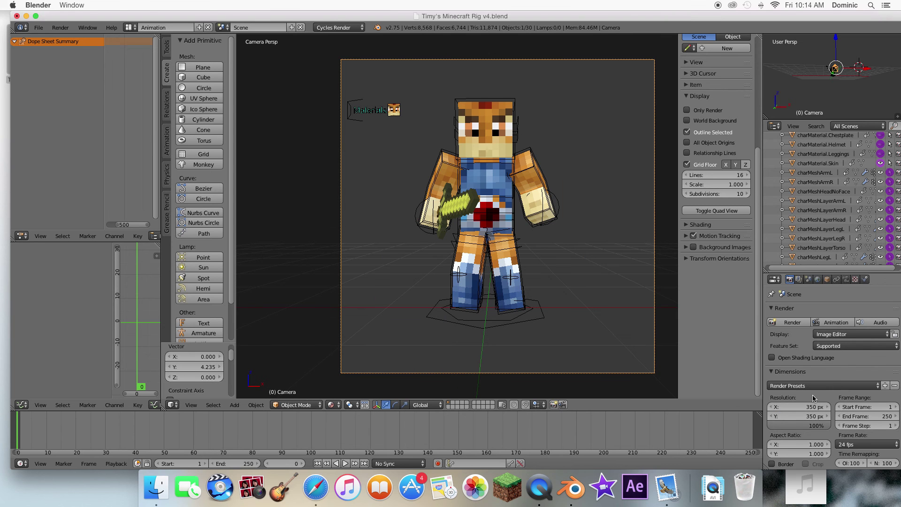
Move the camera about 0.67 closer along Y and raise it about 0.12 along Z to fit the character in the square frame.
scroll(633, 336, left, 10)
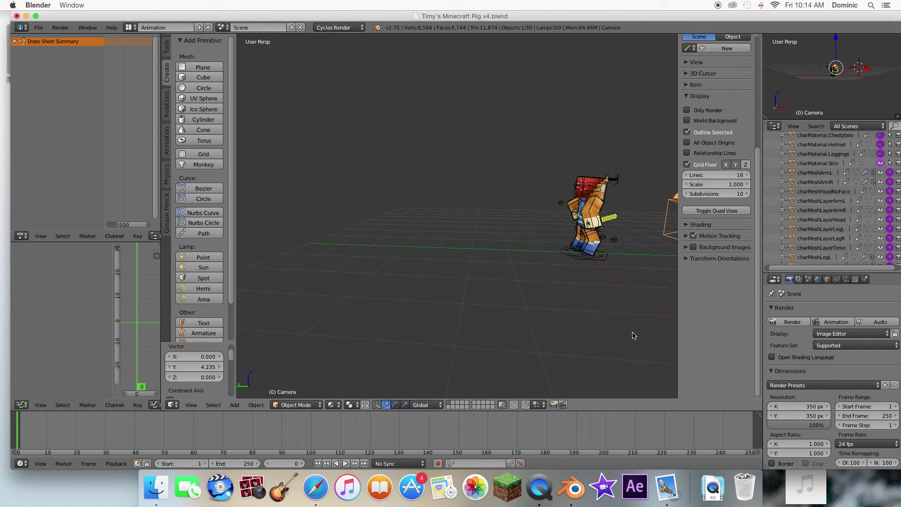
drag(583, 199, 575, 199)
key(KP_0)
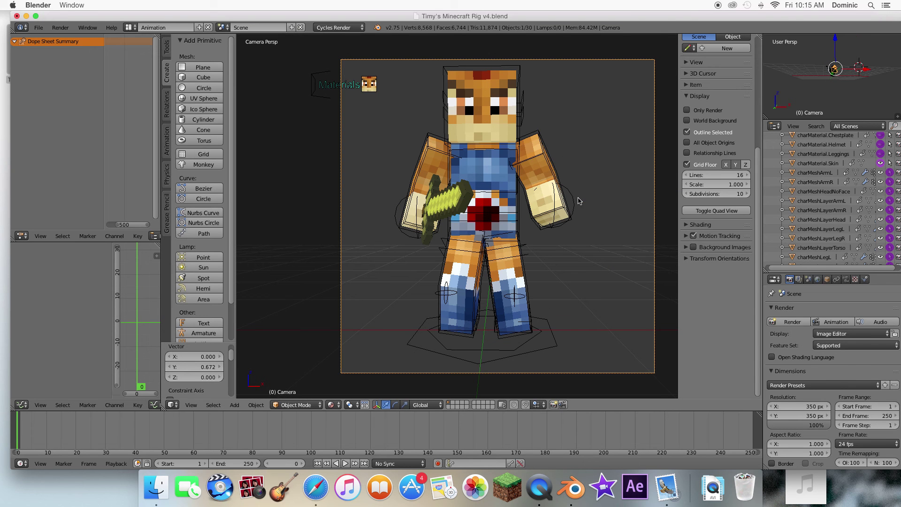
key(g)
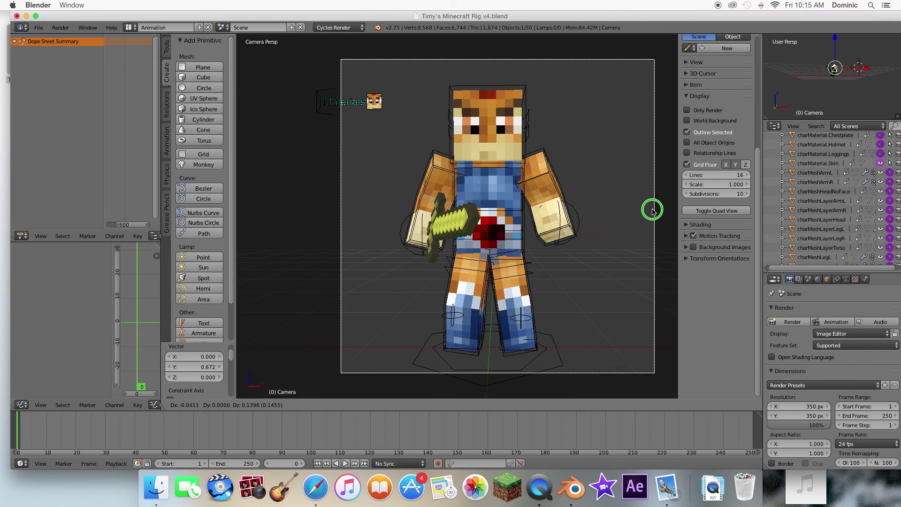
click(674, 218)
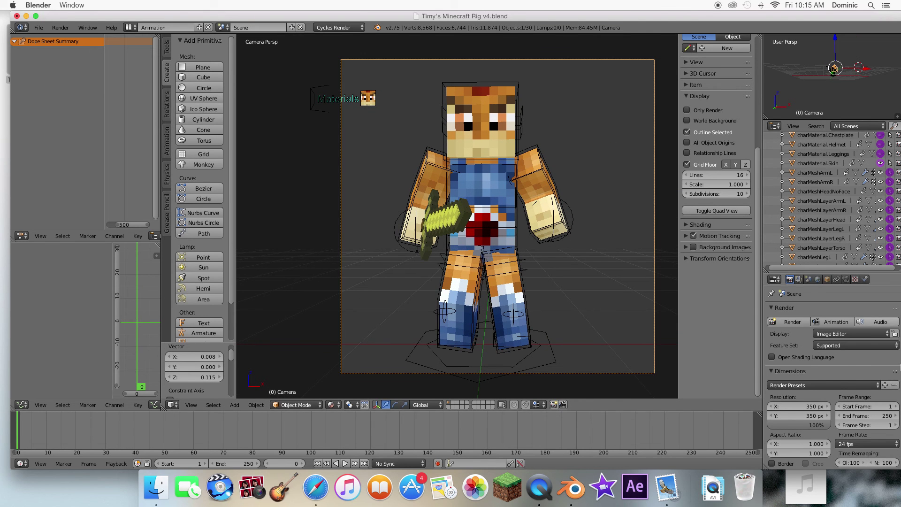
Enable the transparent film background in the render settings.
scroll(883, 419, down, 15)
scroll(884, 419, up, 2)
scroll(884, 419, up, 10)
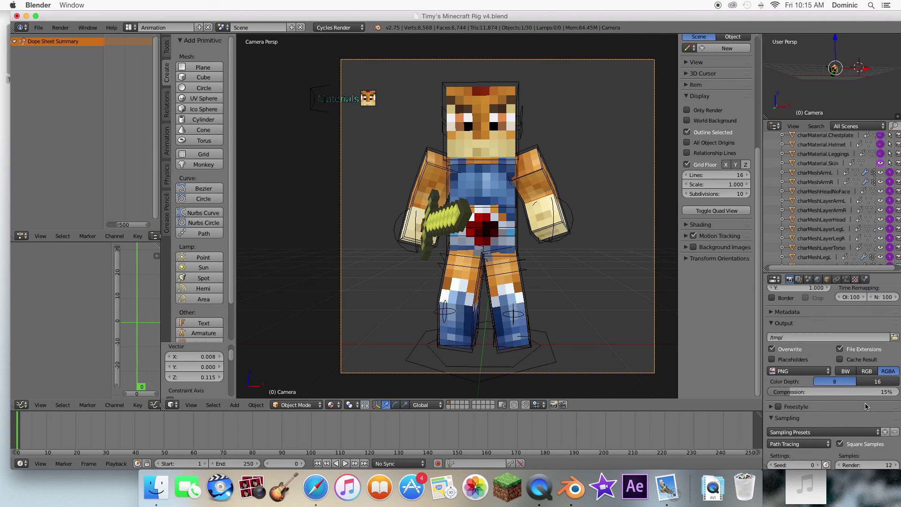
scroll(863, 403, down, 8)
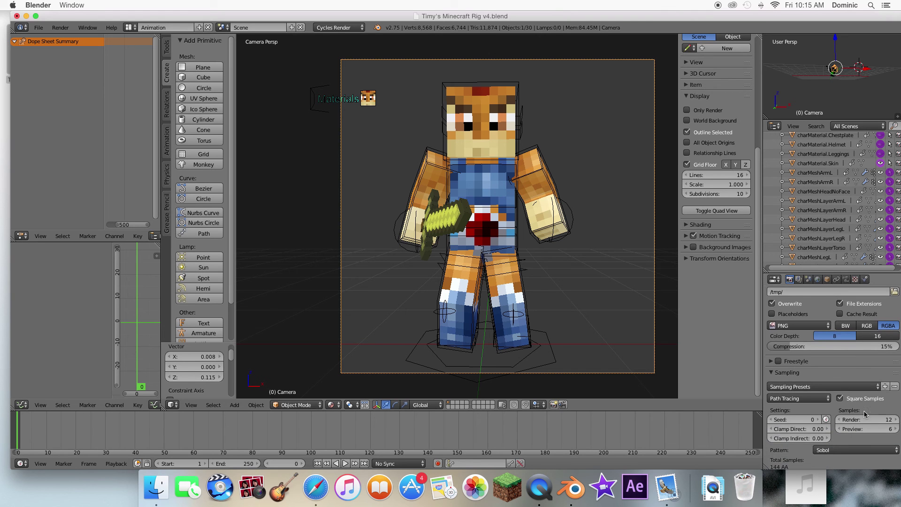
scroll(865, 408, down, 8)
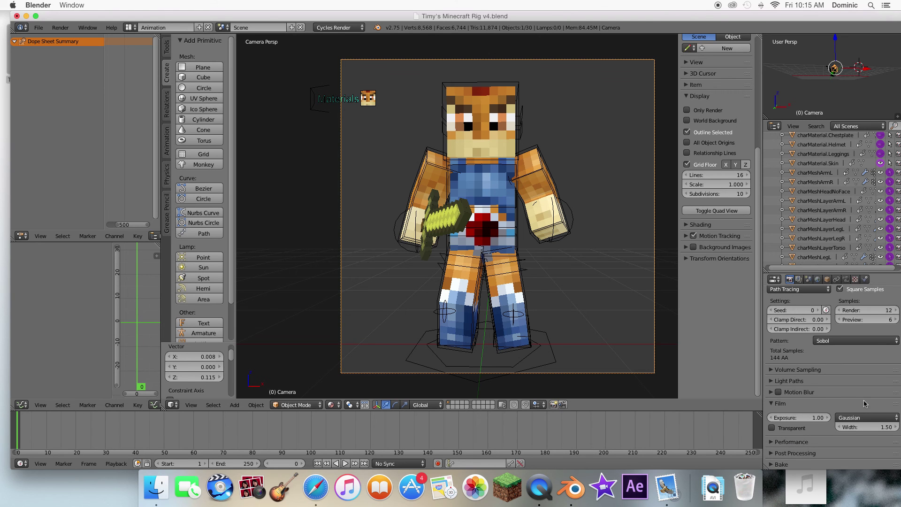
scroll(854, 394, down, 1)
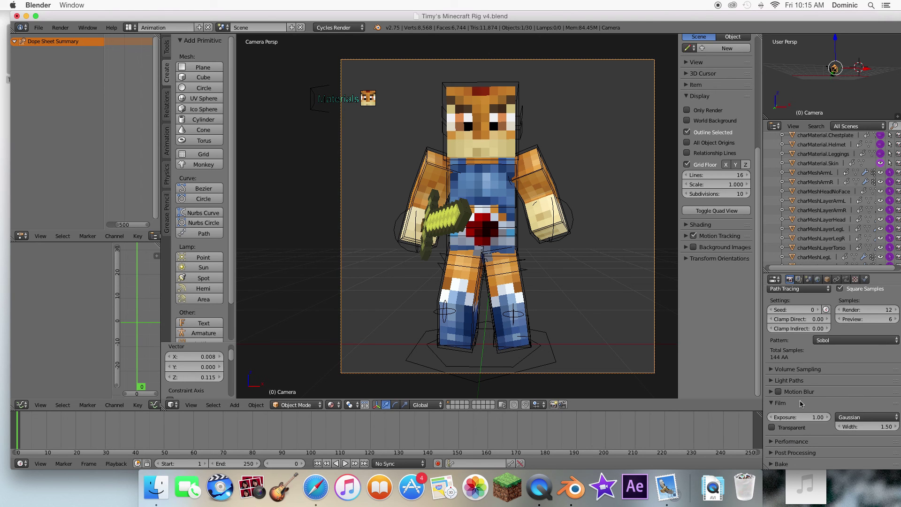
click(772, 428)
Set the render output folder to the Desktop.
scroll(806, 427, up, 12)
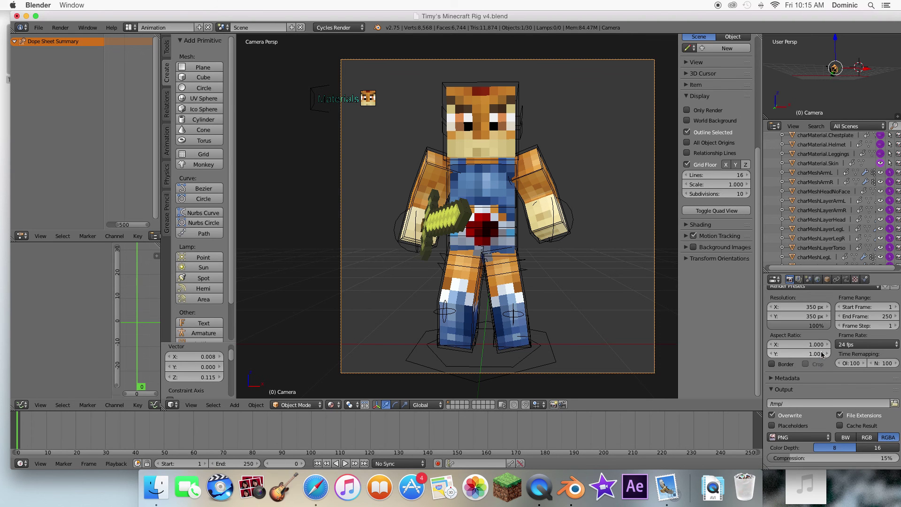
click(894, 415)
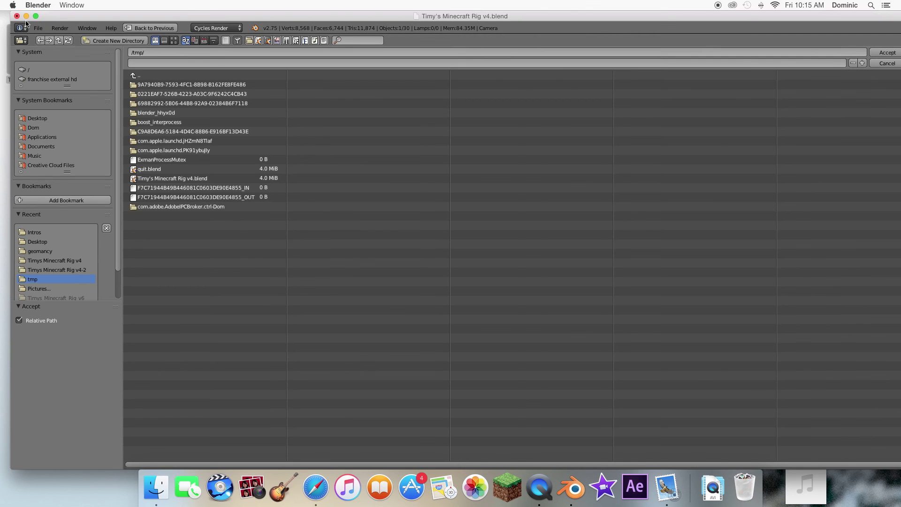
click(65, 119)
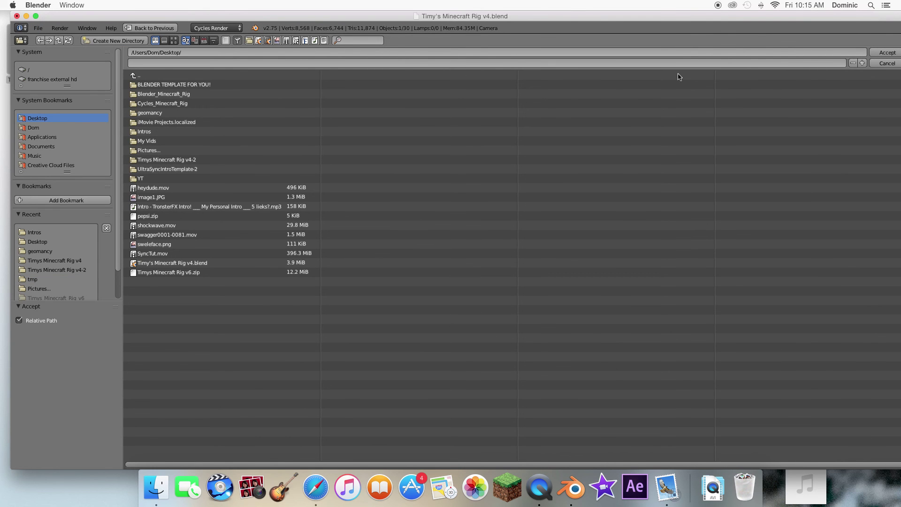
click(885, 52)
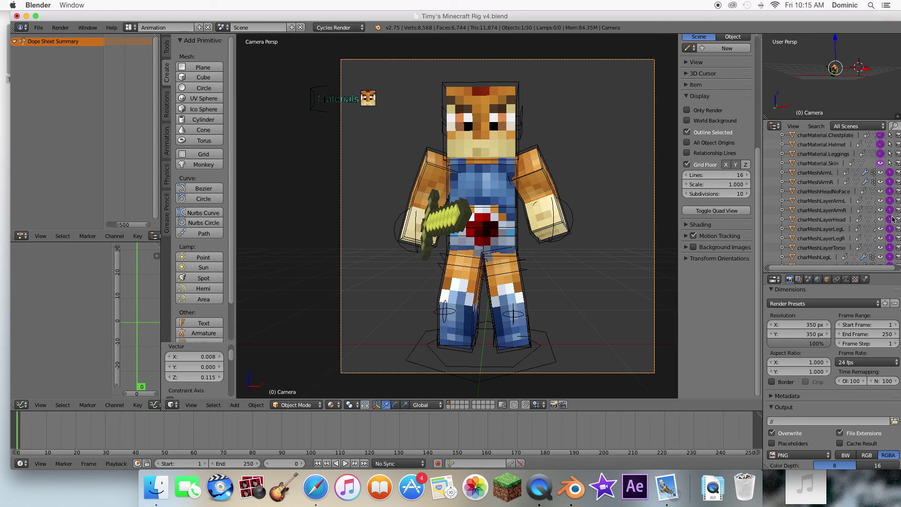
Name the render output file tutorialrender.png in the Desktop folder.
click(894, 421)
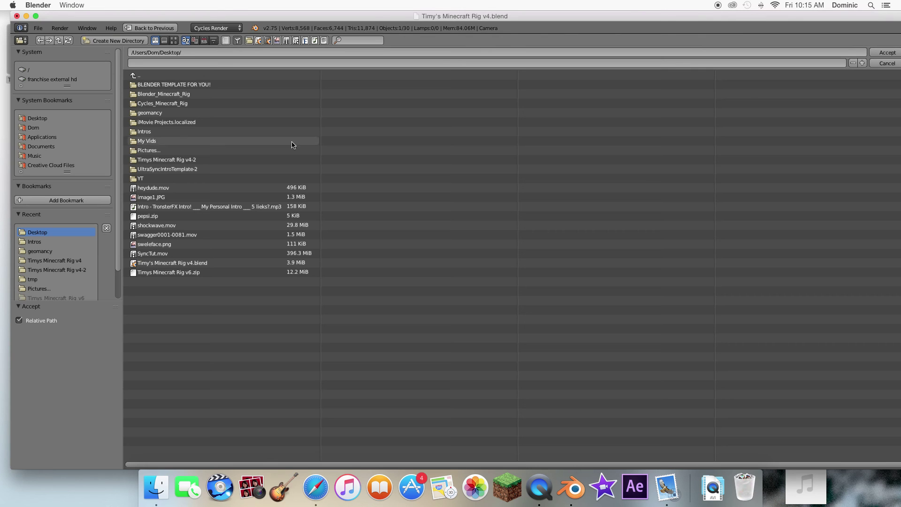
click(231, 63)
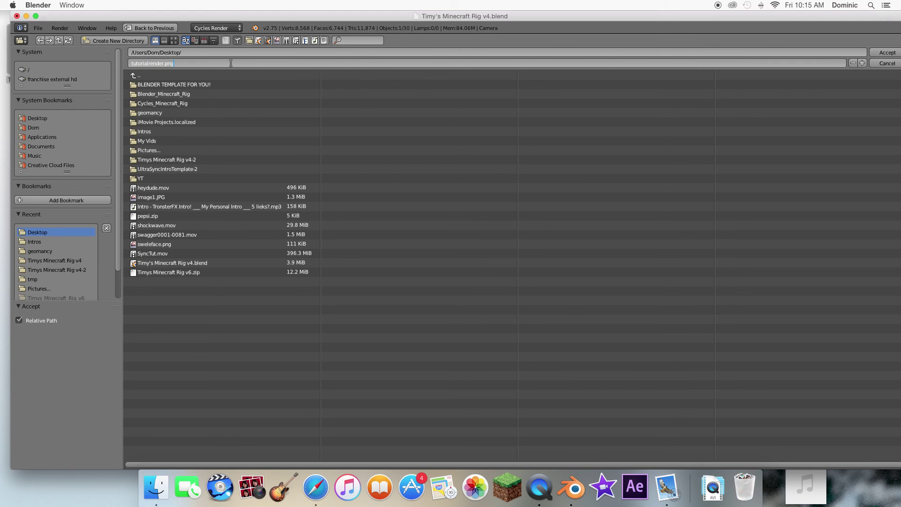
text(tutorialrender.png)
click(887, 53)
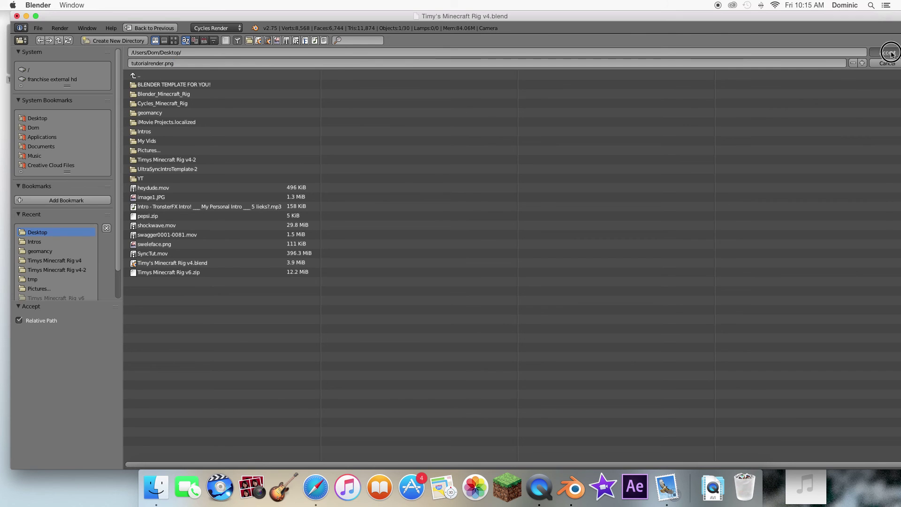
scroll(826, 334, down, 2)
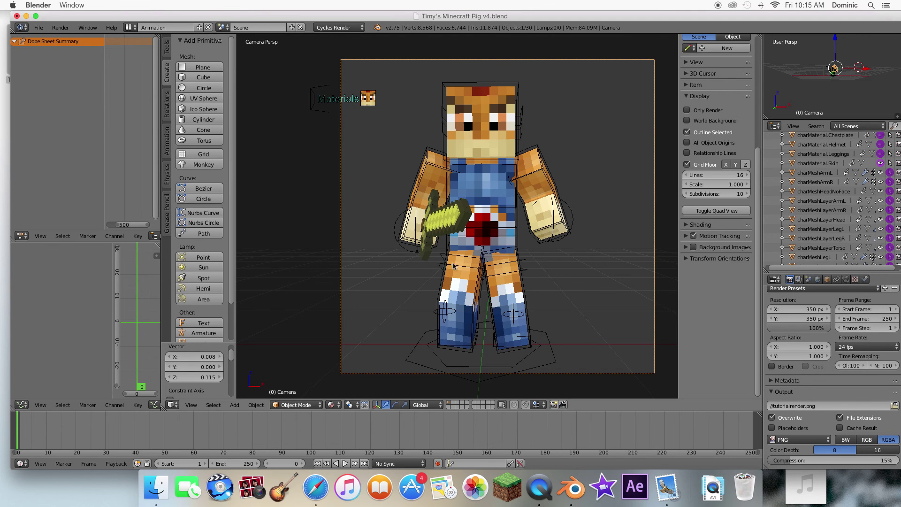
Shift the camera about -0.07 along X and 0.06 along Z in camera view to centre the character in the frame.
key(KP_0)
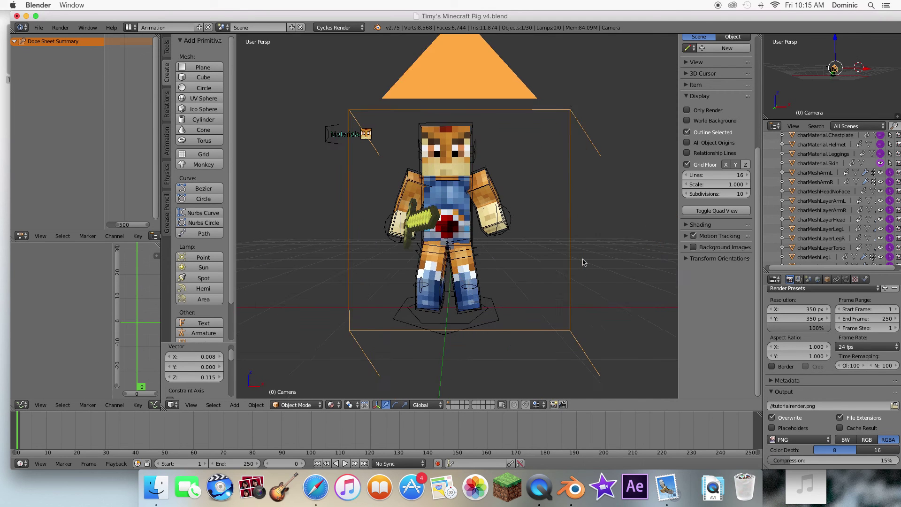
key(KP_0)
key(g)
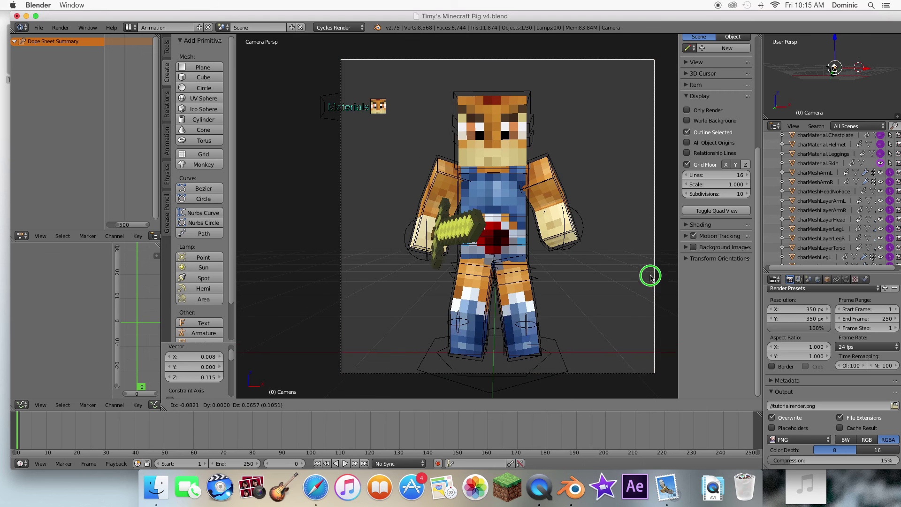
click(652, 279)
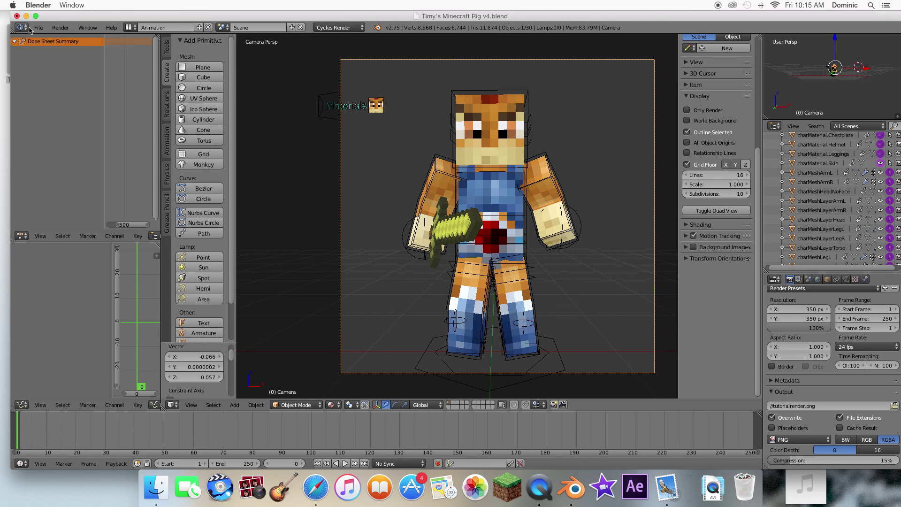
Render the posed character with the gold sword as a still image.
click(61, 28)
click(67, 27)
click(67, 27)
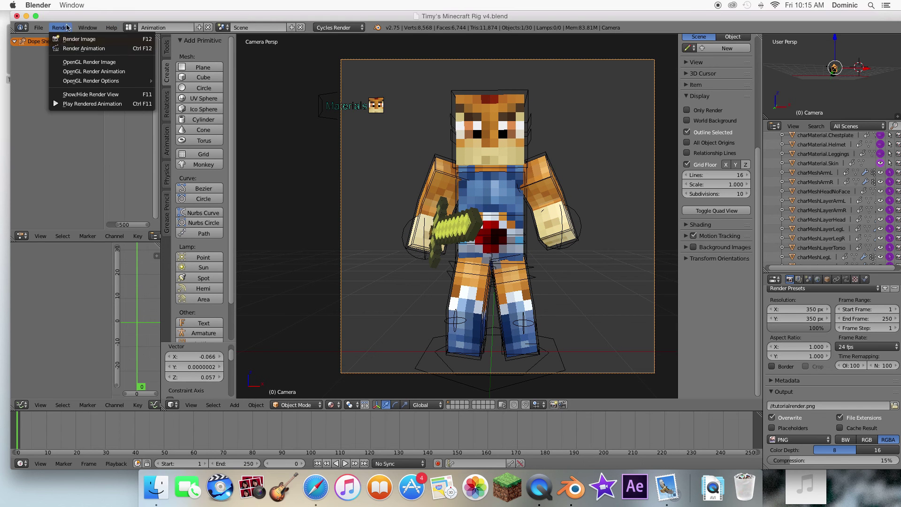
click(77, 42)
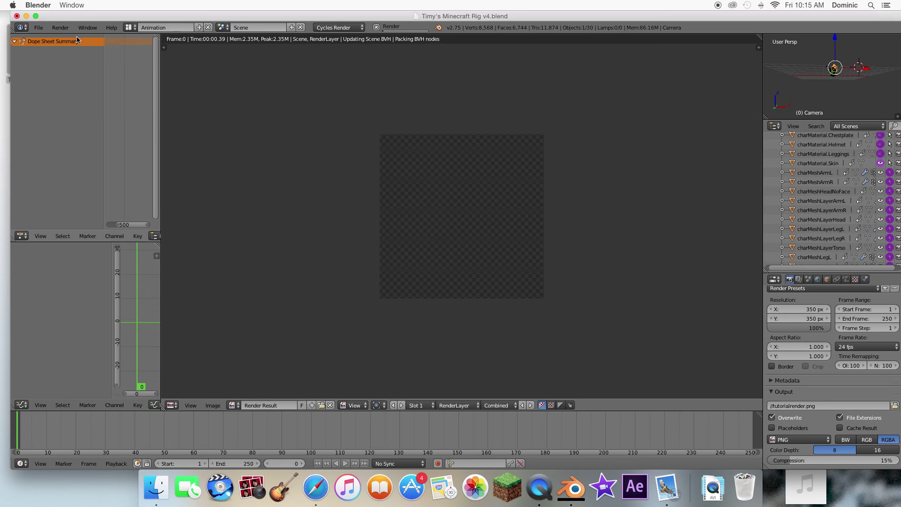
Examine the character's torso, arm and transparent background up close in the render in progress.
scroll(439, 195, up, 5)
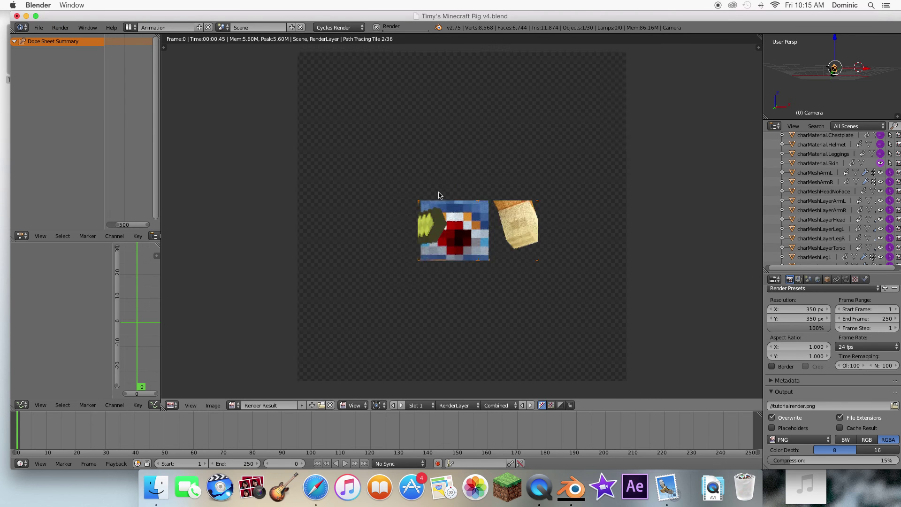
scroll(439, 197, down, 2)
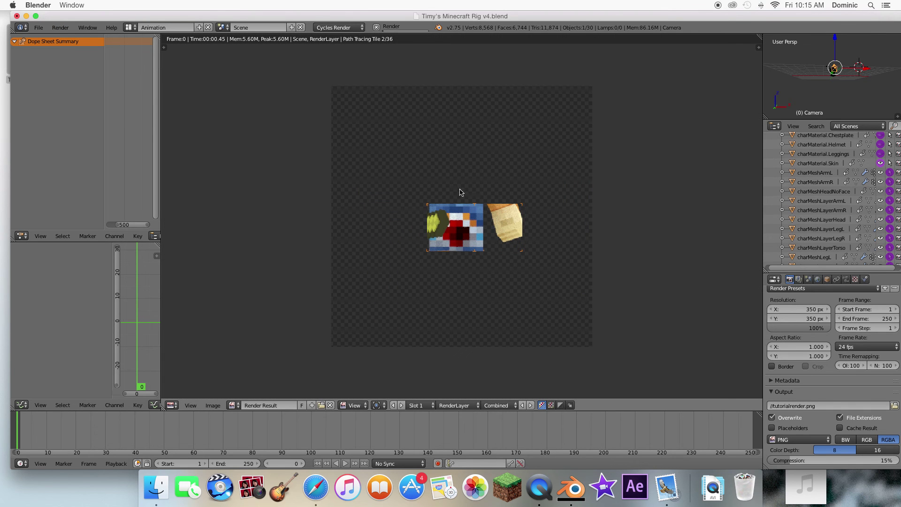
scroll(458, 194, down, 3)
scroll(474, 192, up, 4)
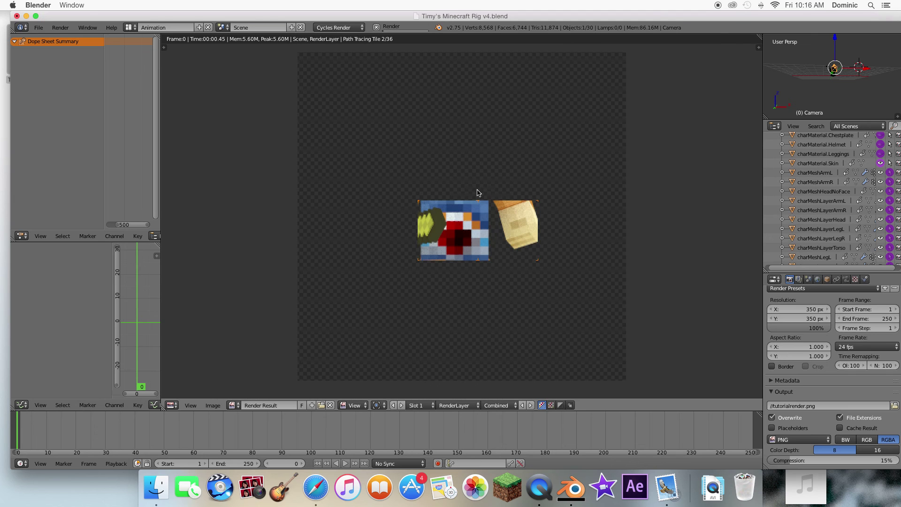
scroll(429, 182, up, 3)
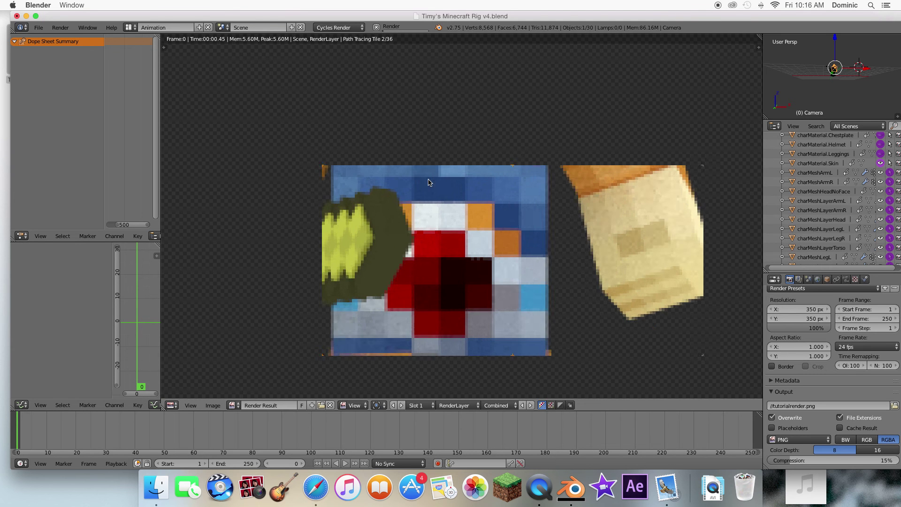
scroll(428, 182, up, 6)
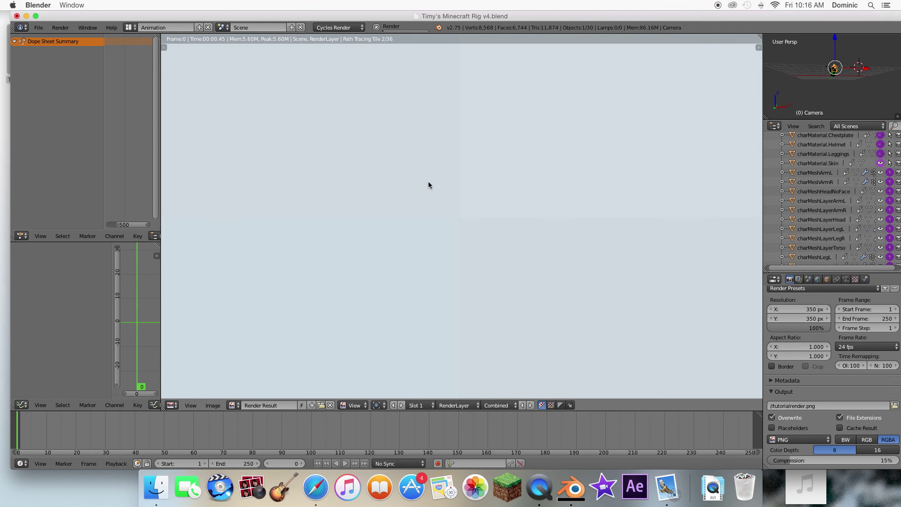
scroll(428, 184, down, 9)
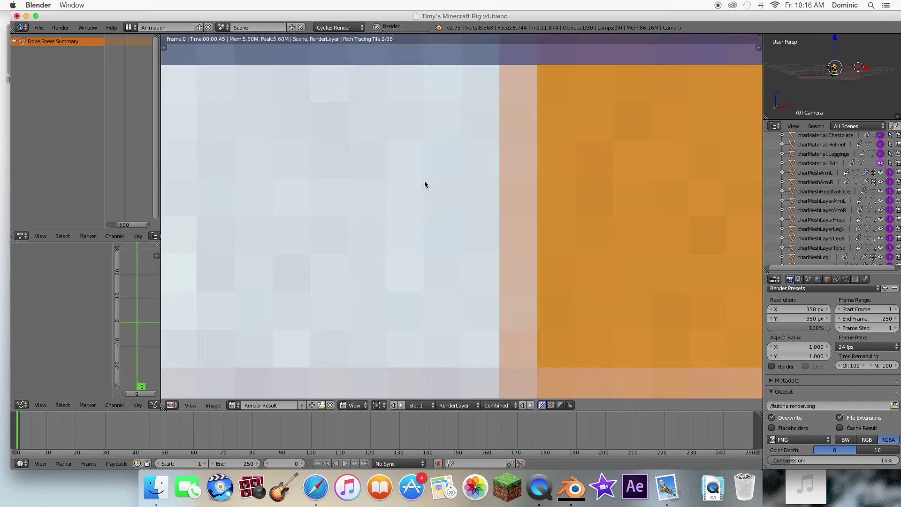
scroll(422, 183, up, 6)
scroll(422, 182, down, 4)
scroll(425, 185, up, 5)
scroll(426, 187, down, 2)
scroll(426, 188, down, 6)
scroll(437, 191, down, 2)
scroll(435, 191, up, 5)
scroll(436, 178, left, 2)
scroll(437, 176, right, 2)
scroll(436, 176, right, 2)
scroll(436, 175, left, 5)
scroll(434, 174, down, 3)
scroll(433, 174, right, 3)
scroll(433, 174, down, 8)
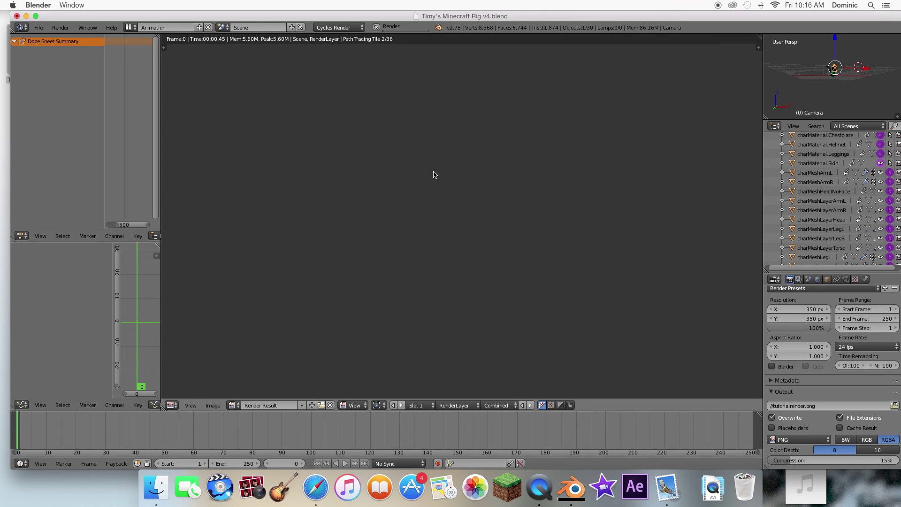
scroll(433, 175, up, 10)
scroll(433, 174, left, 4)
scroll(433, 174, right, 3)
scroll(434, 174, down, 3)
scroll(434, 174, down, 8)
scroll(434, 174, right, 9)
scroll(433, 175, right, 1)
scroll(432, 174, left, 2)
scroll(469, 180, down, 1)
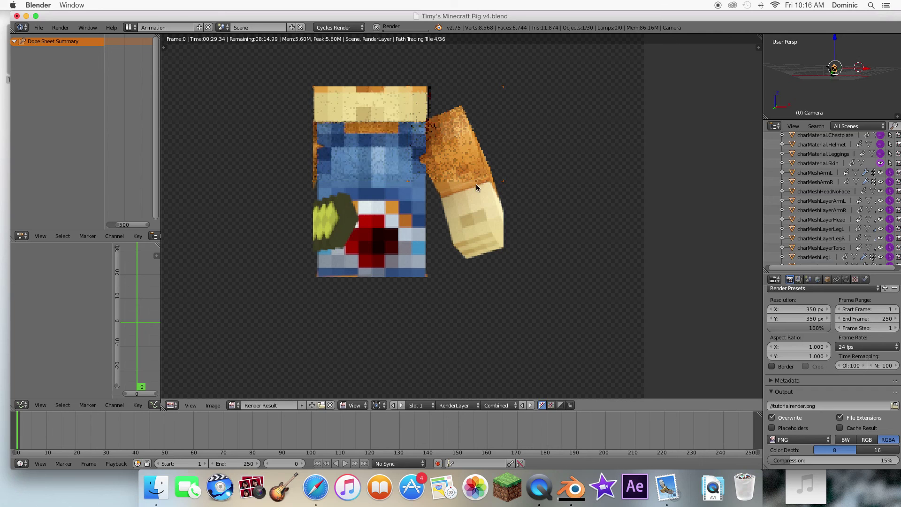
click(263, 141)
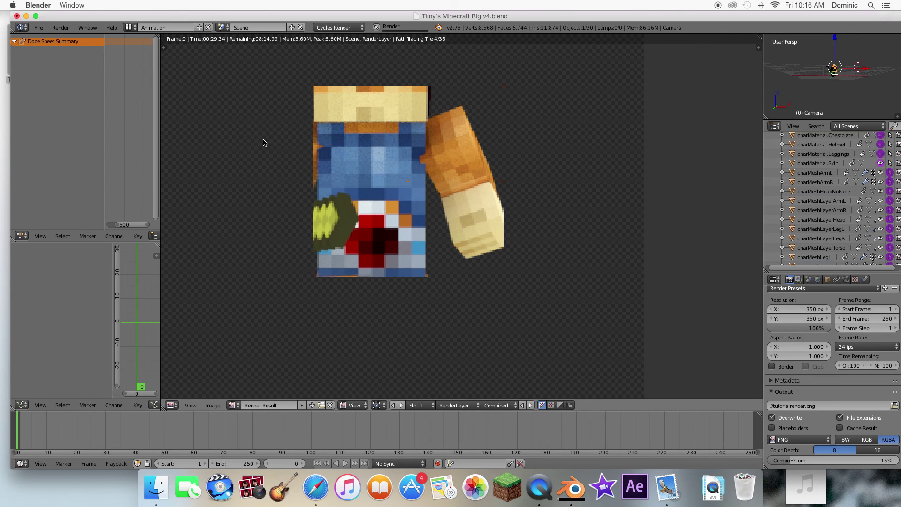
click(263, 141)
click(263, 141)
click(404, 178)
click(403, 178)
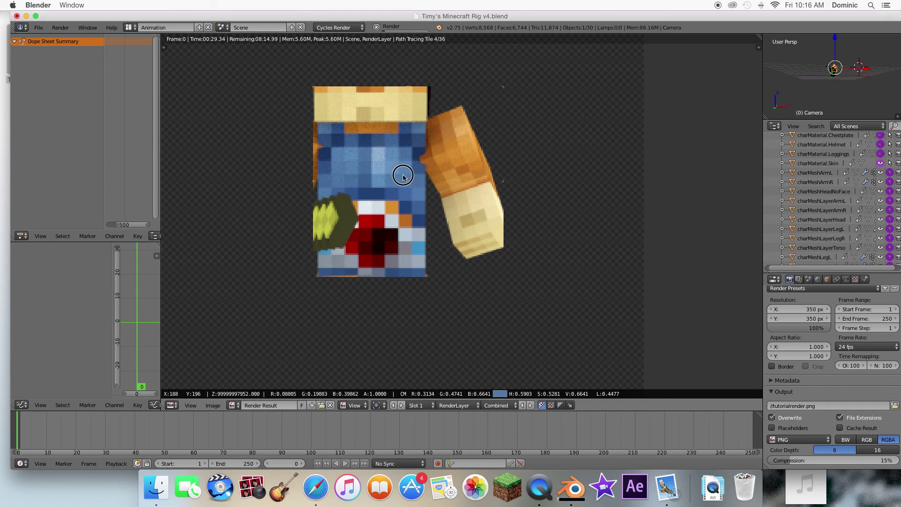
scroll(404, 177, up, 1)
scroll(404, 177, left, 3)
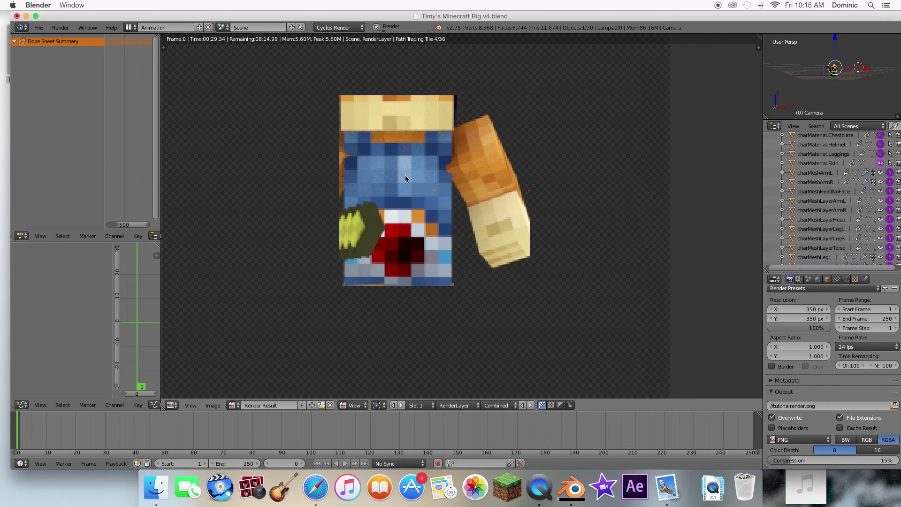
scroll(405, 178, right, 10)
scroll(403, 180, up, 7)
scroll(402, 181, up, 2)
scroll(402, 181, left, 4)
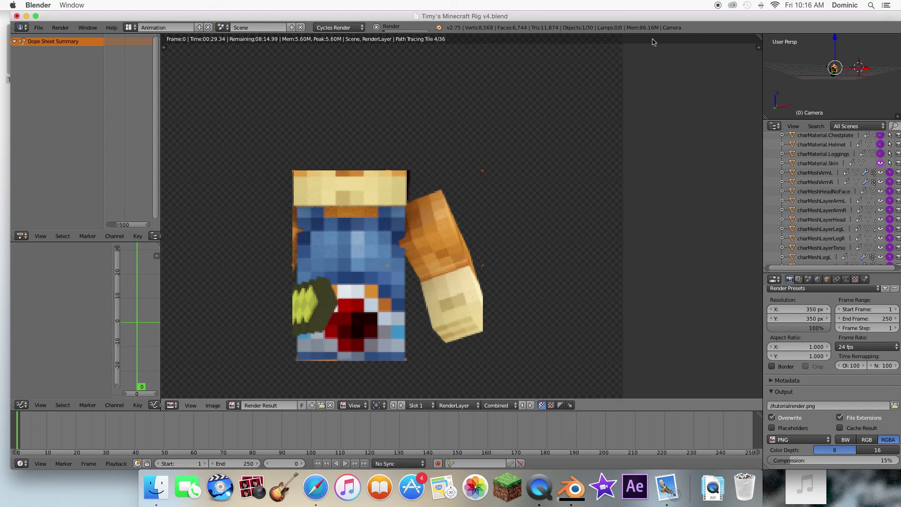